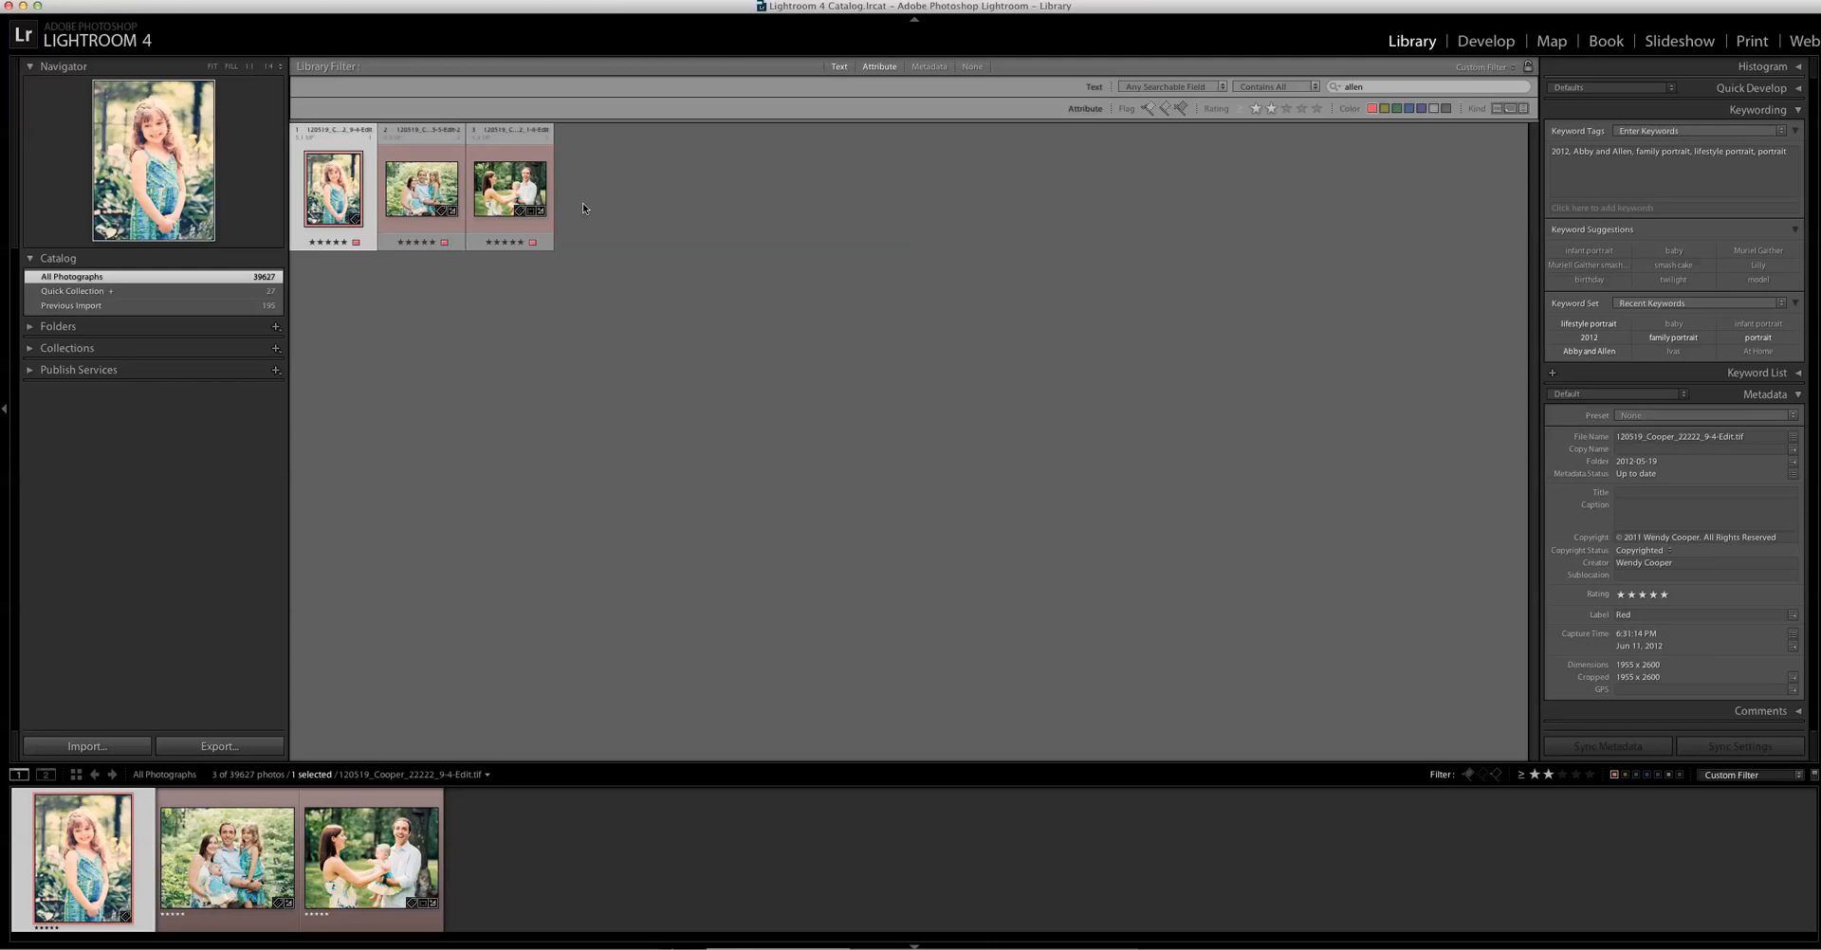
Select all three filtered photos and open the export settings for them
key(super+a)
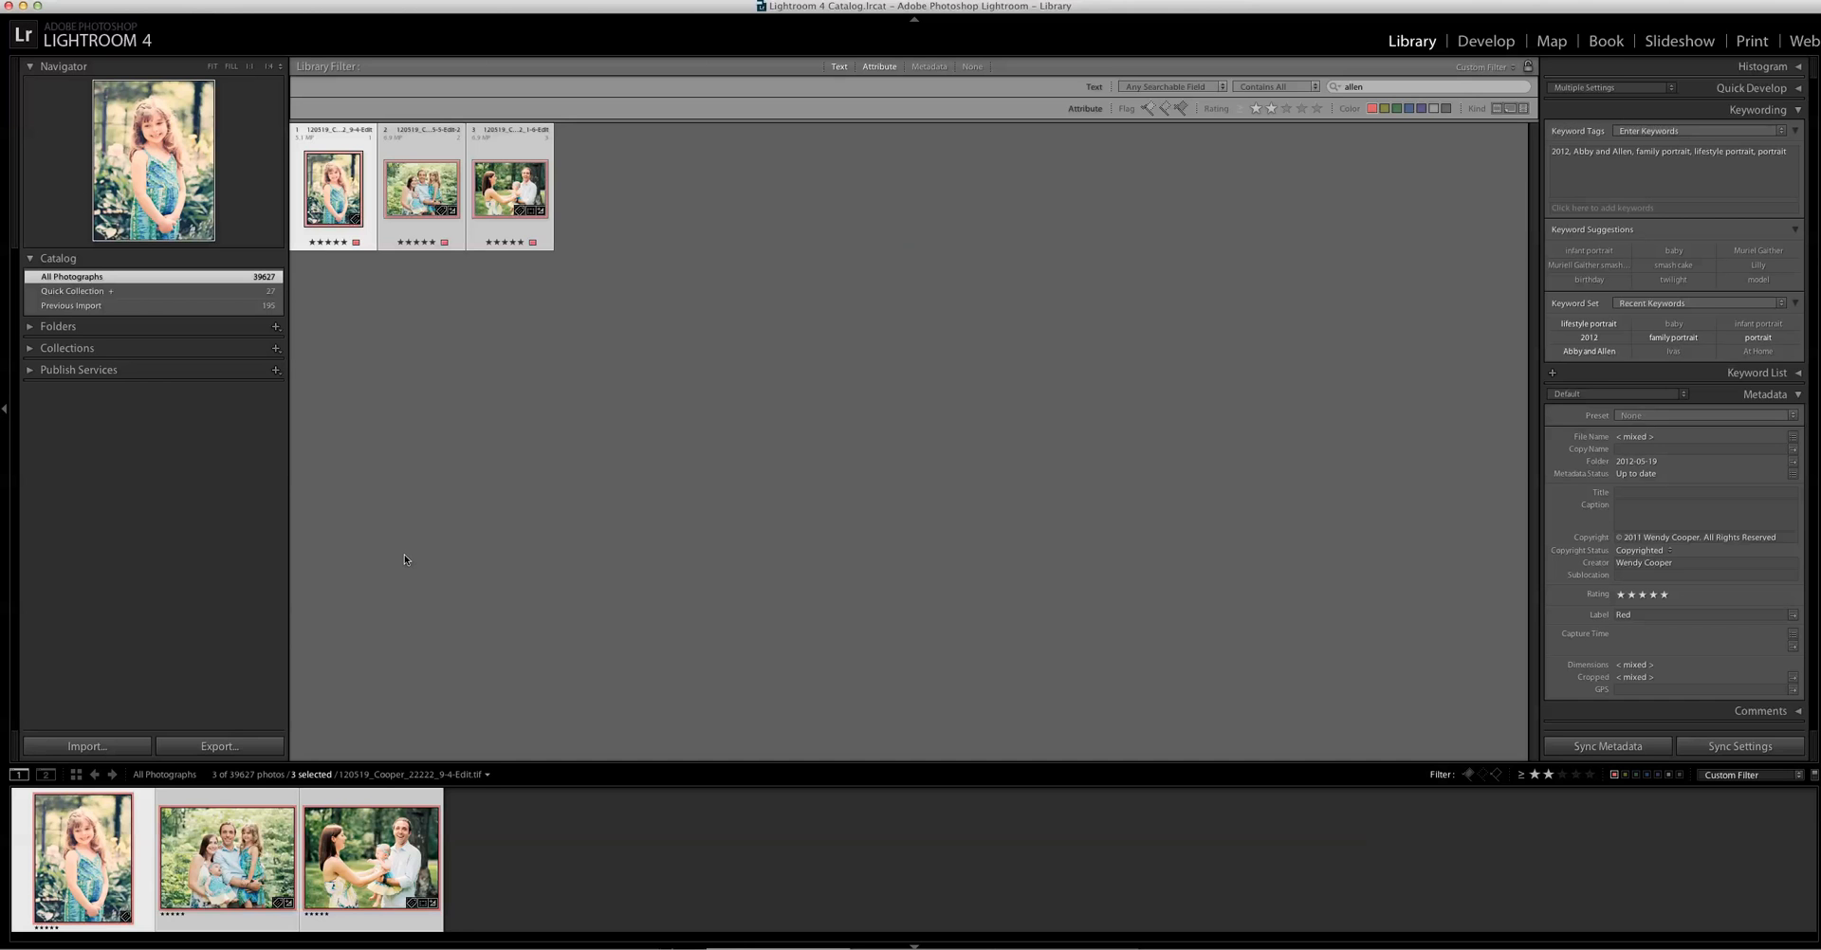
click(218, 749)
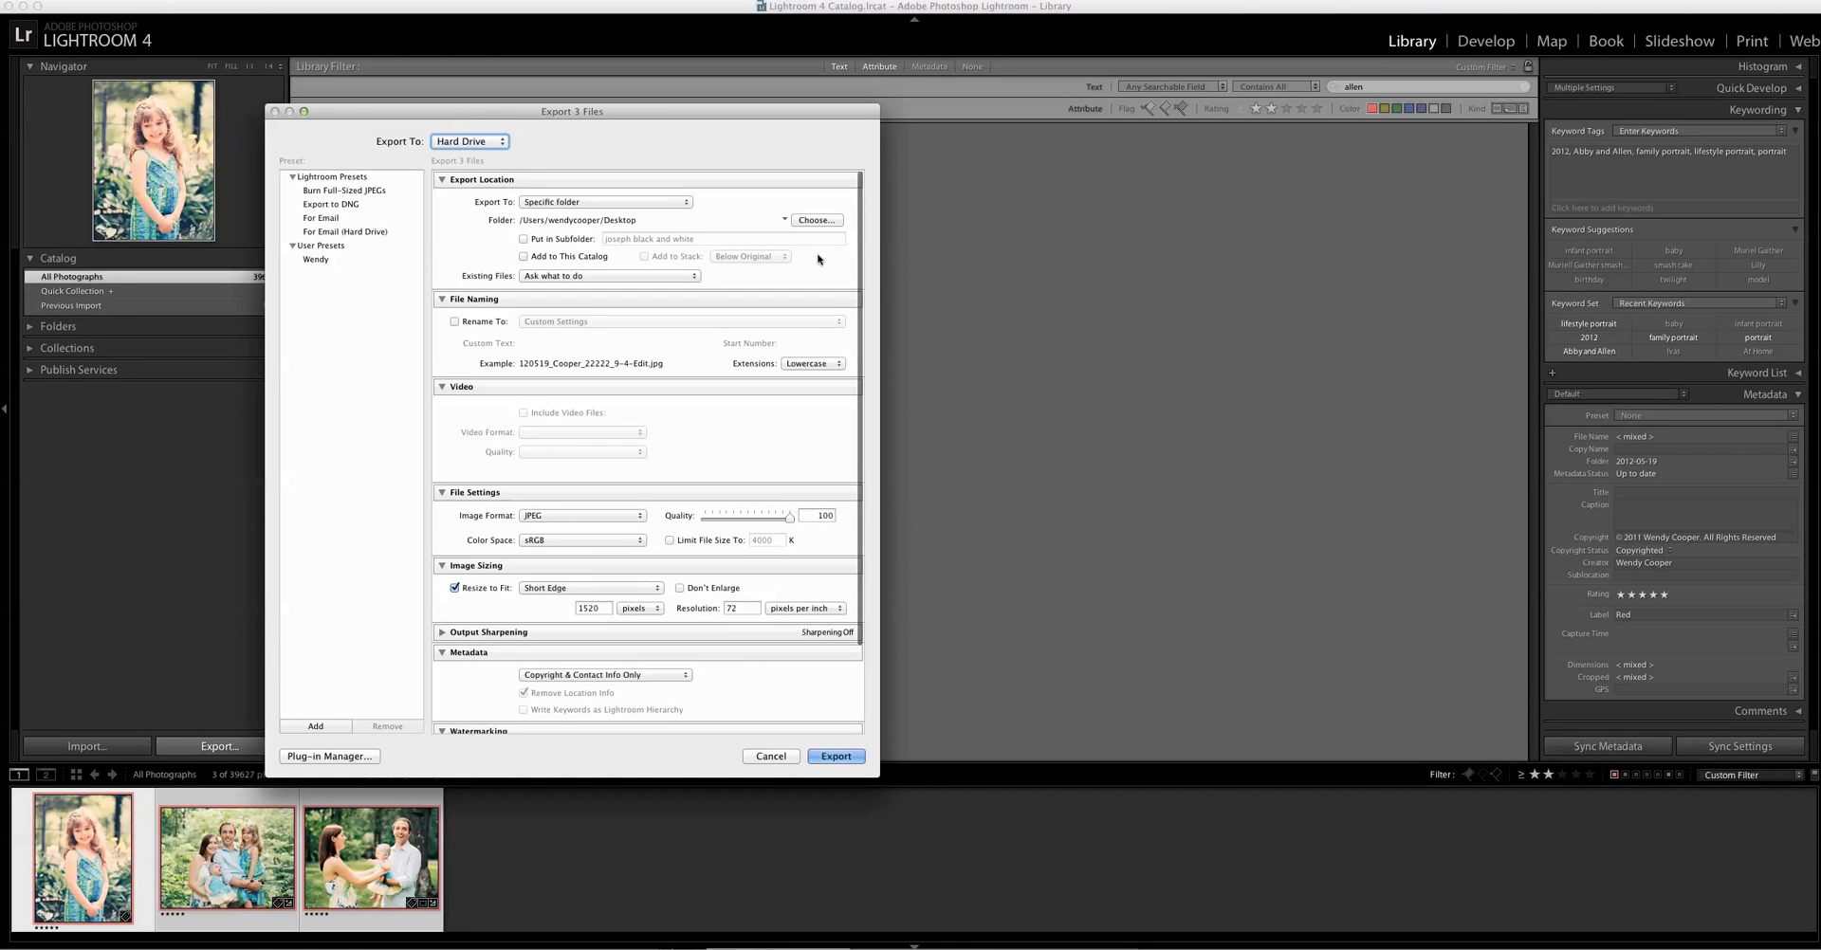
drag(611, 114, 699, 88)
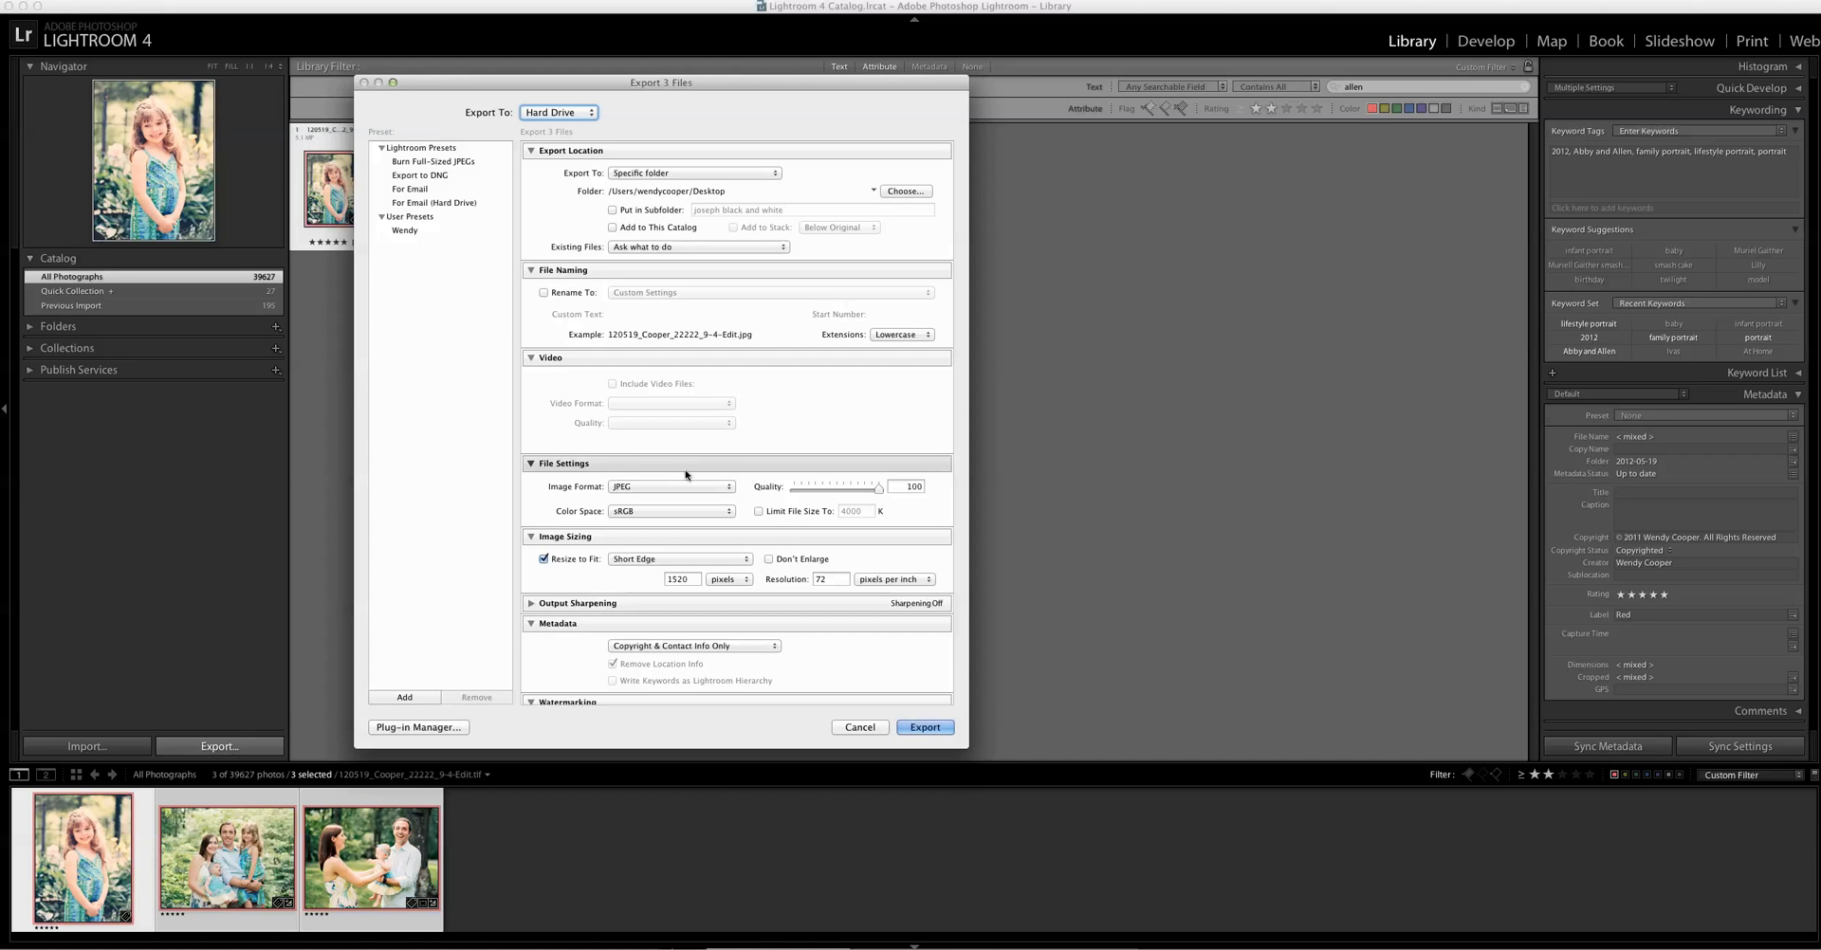
Collapse the Video and File Naming sections of the export settings
click(532, 358)
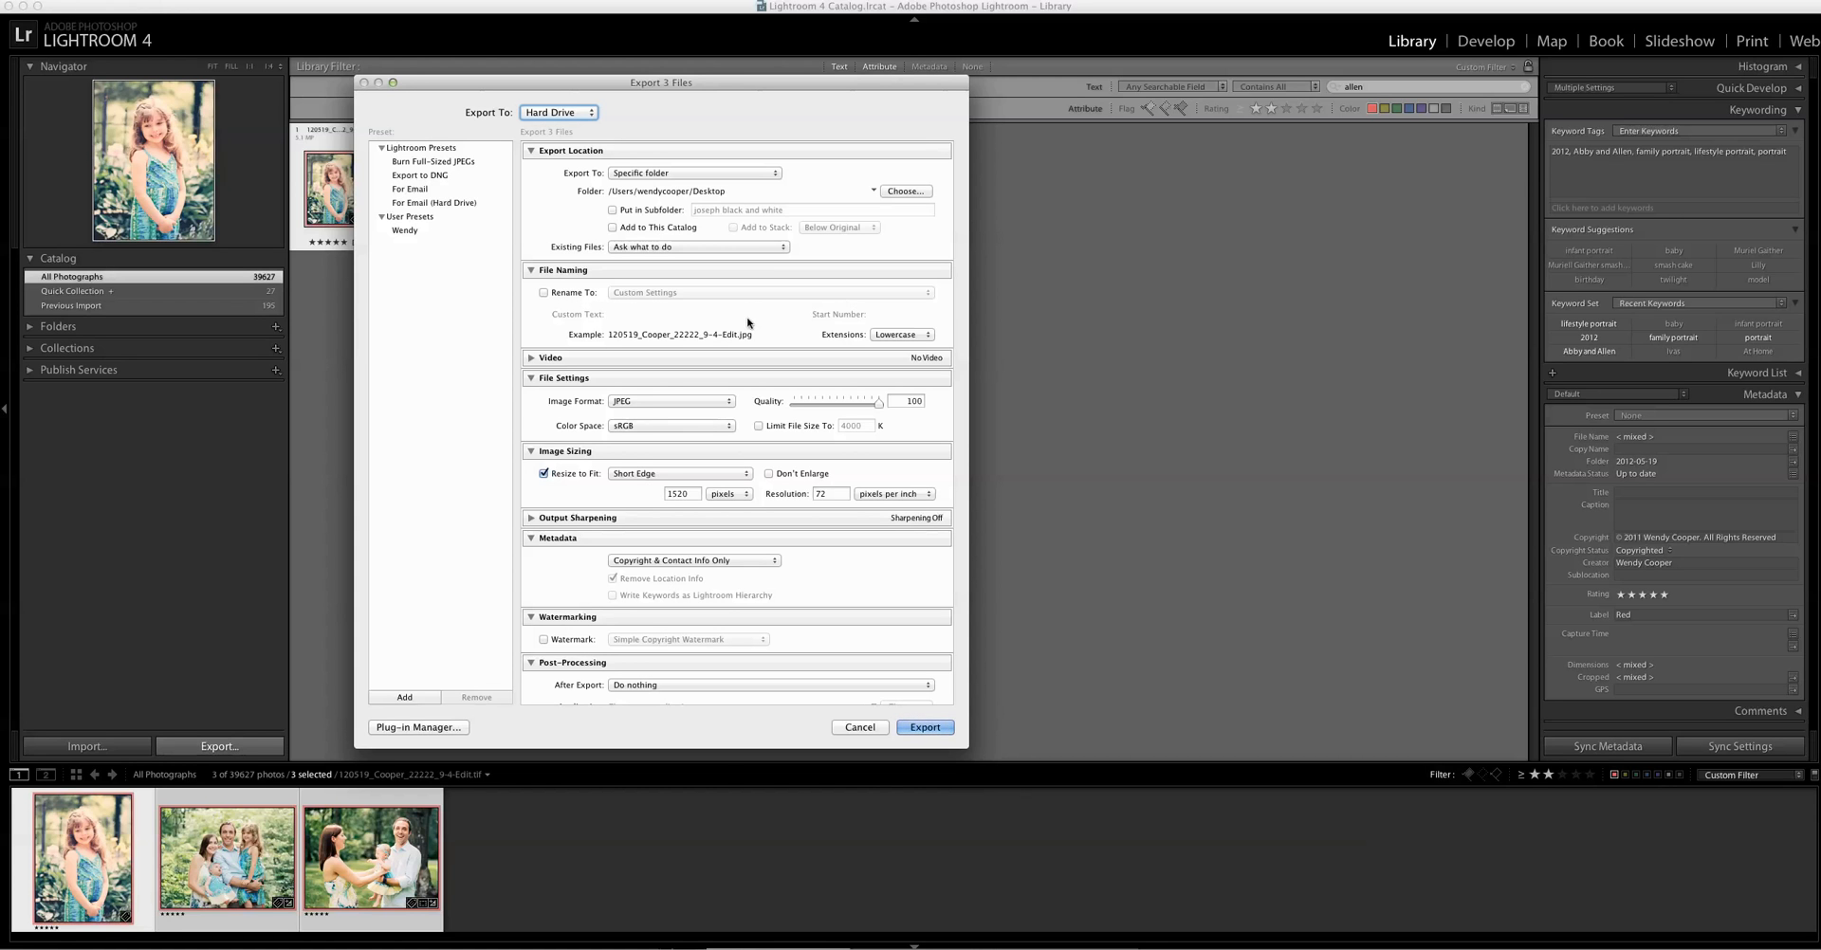
click(531, 271)
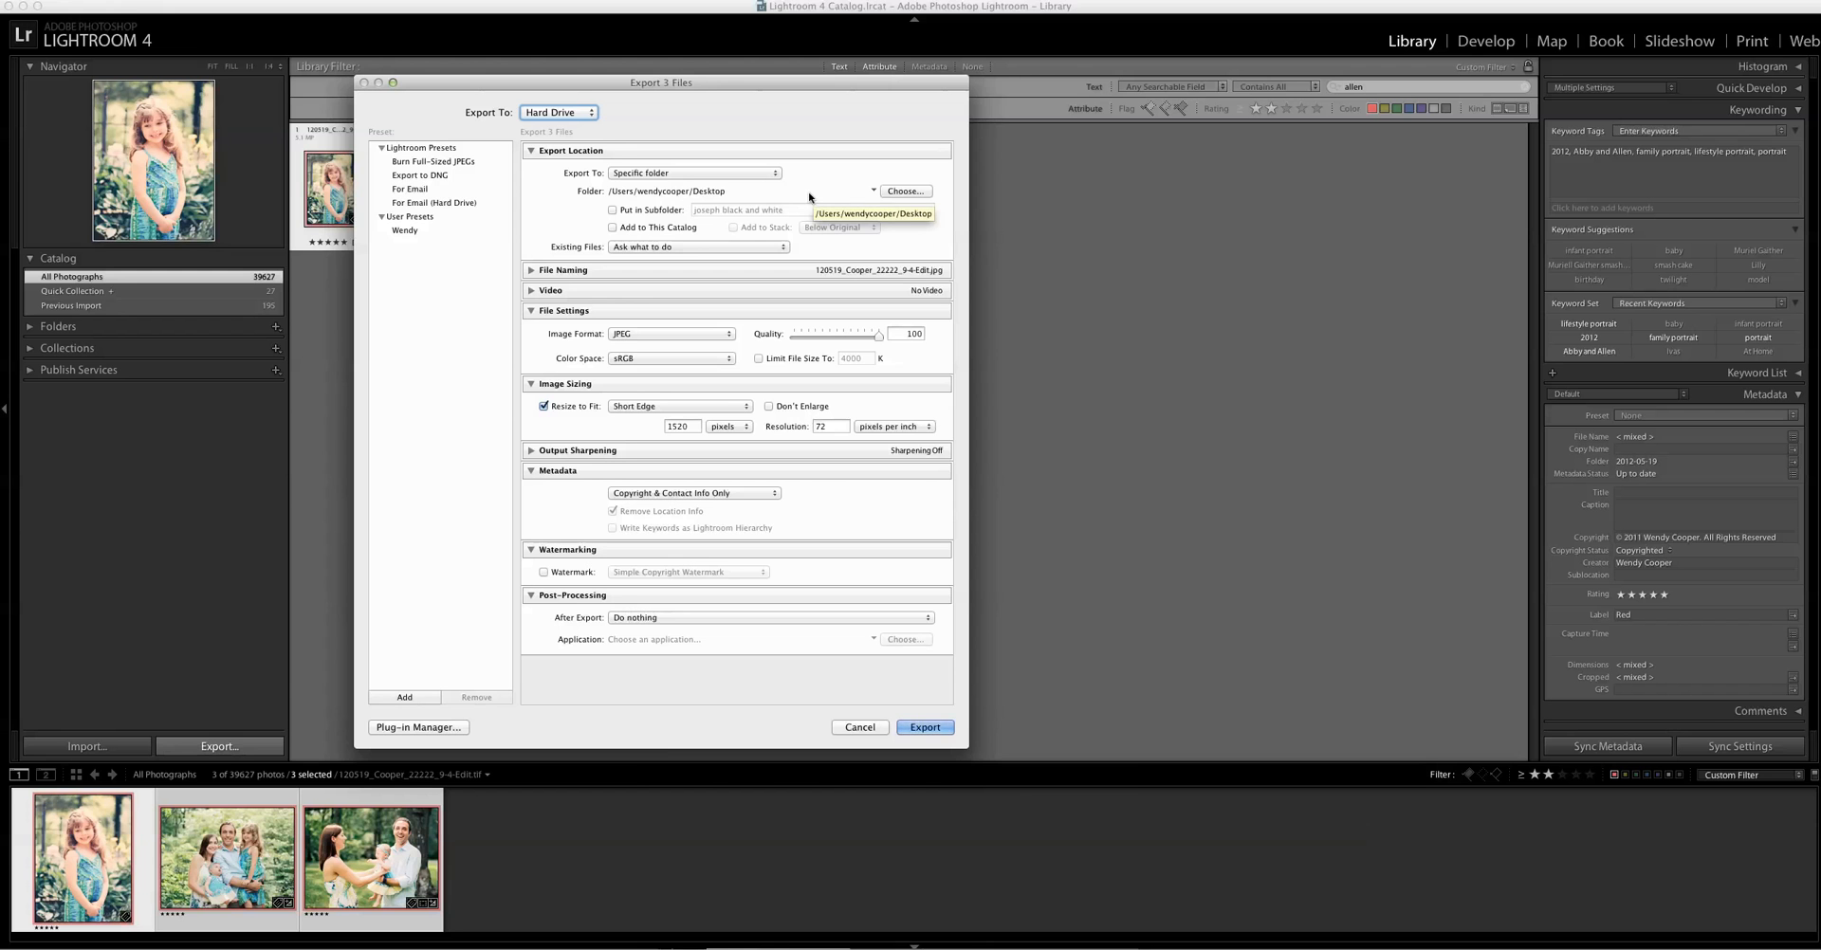
drag(671, 85, 625, 59)
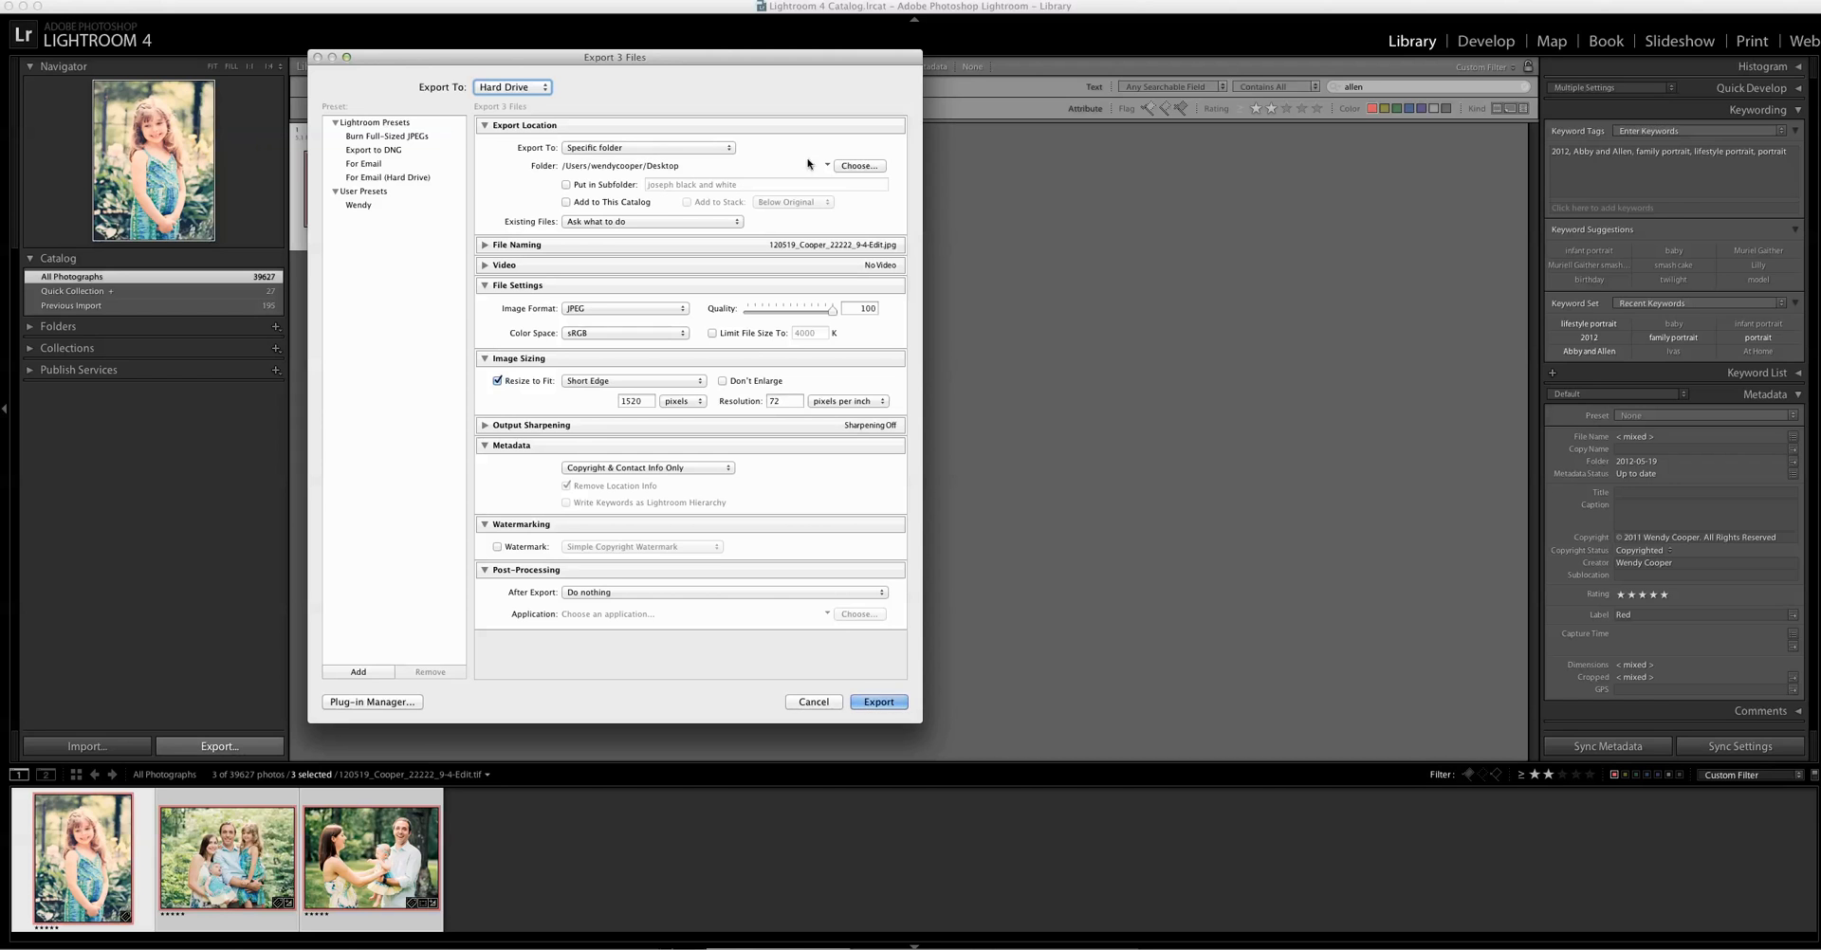
Create a new folder called prints on the Desktop and choose it as the export destination
click(853, 169)
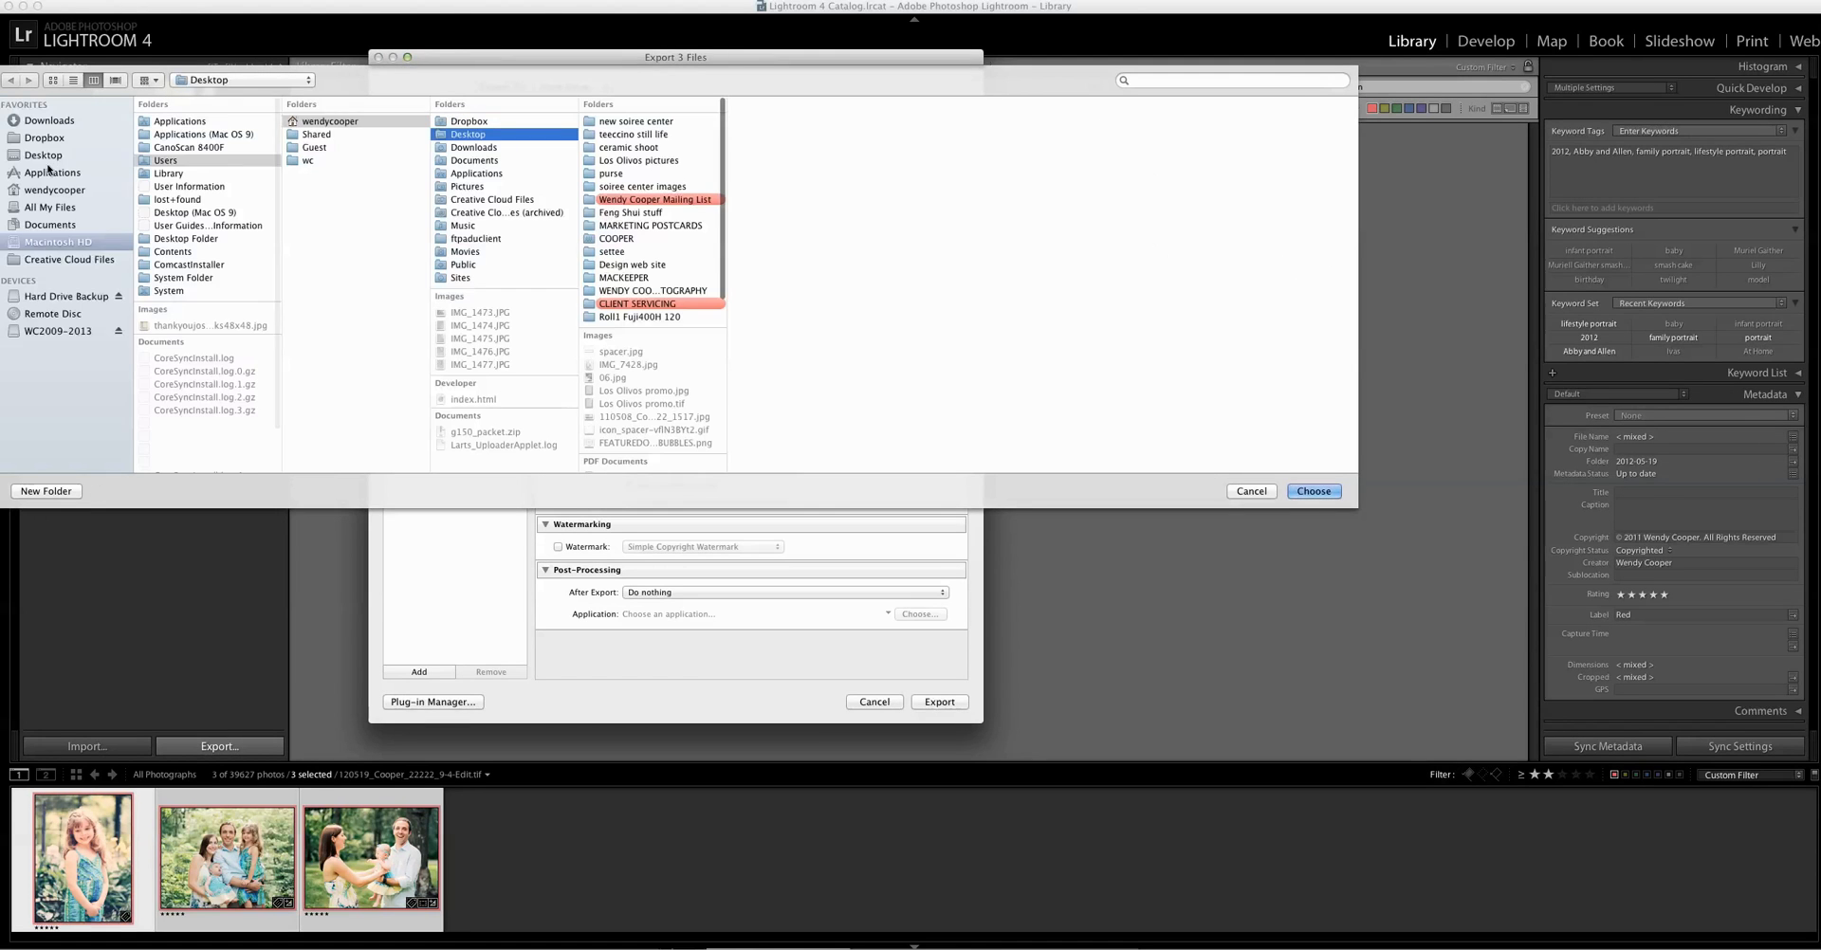
click(43, 154)
click(47, 491)
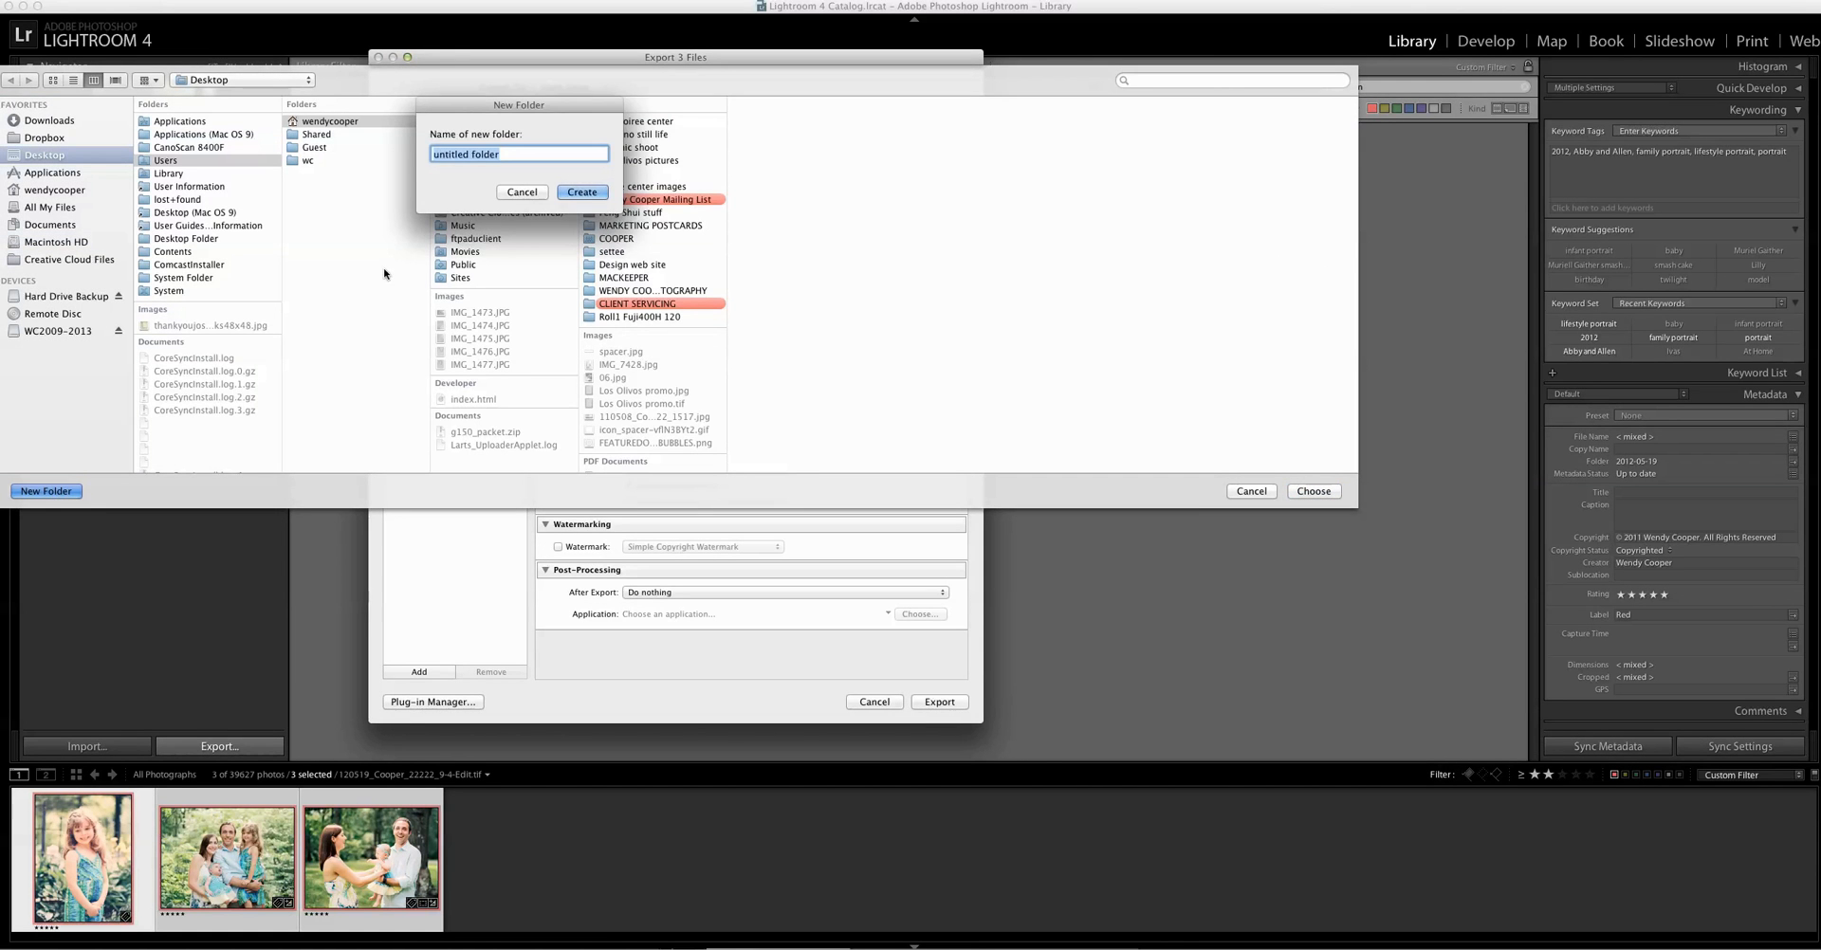
text(prints)
click(586, 193)
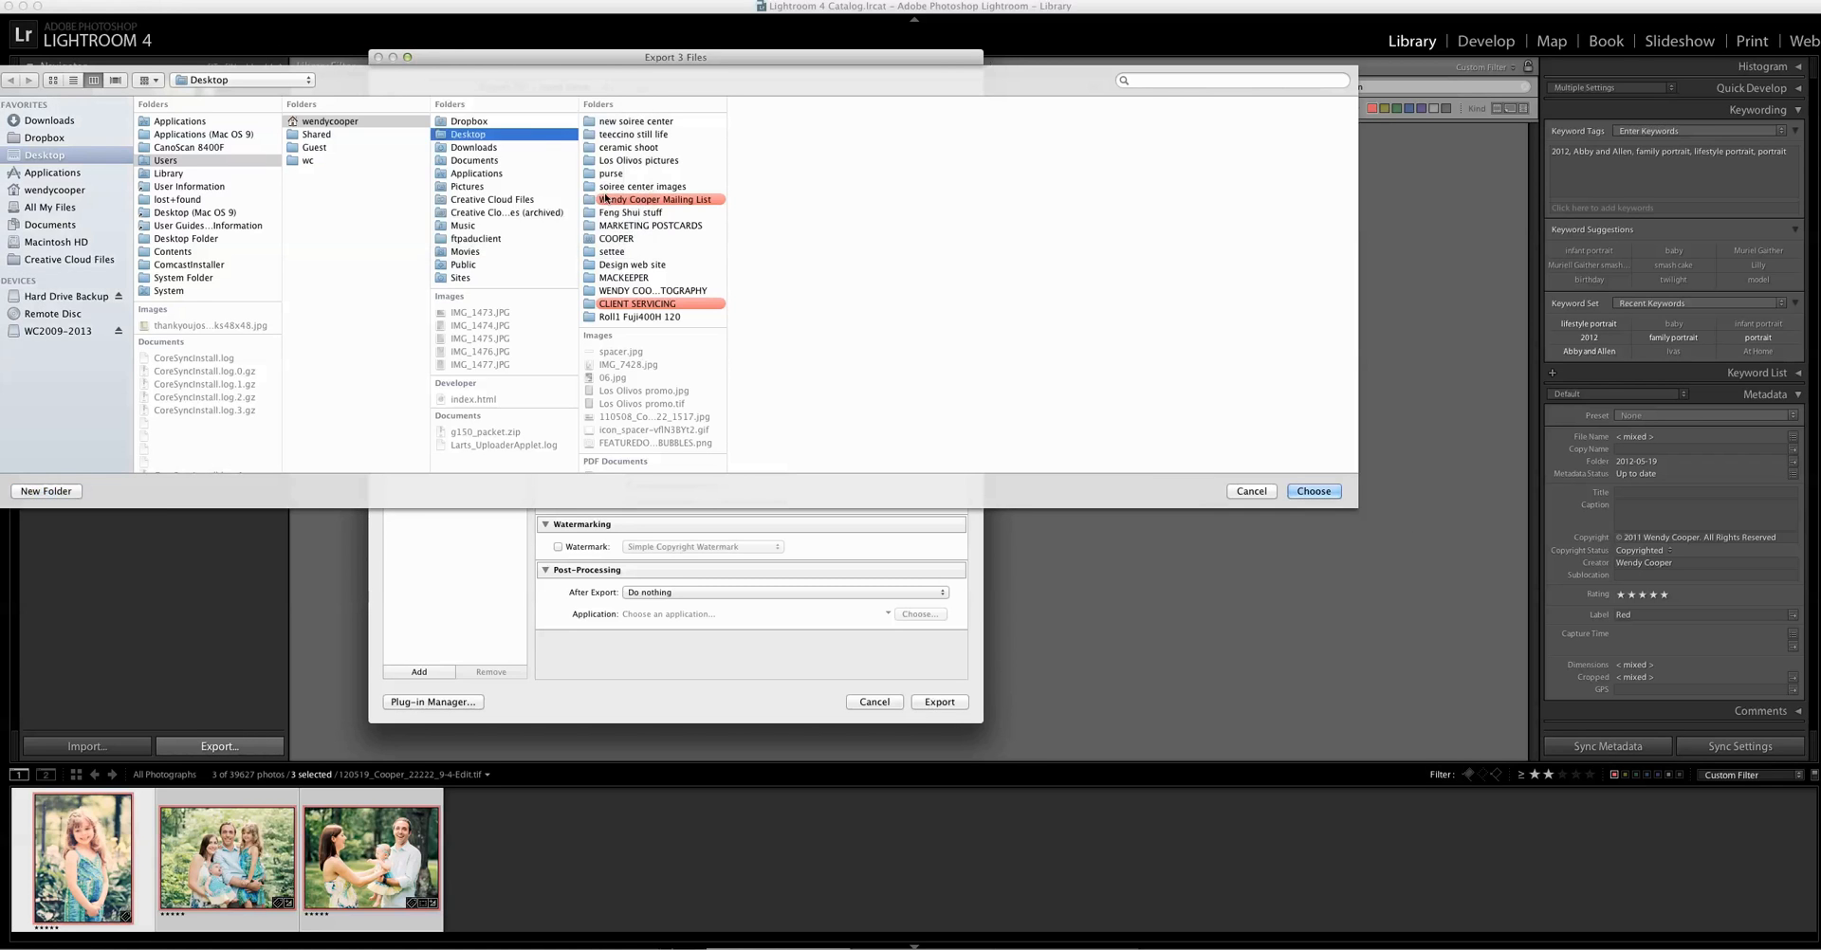
click(1314, 491)
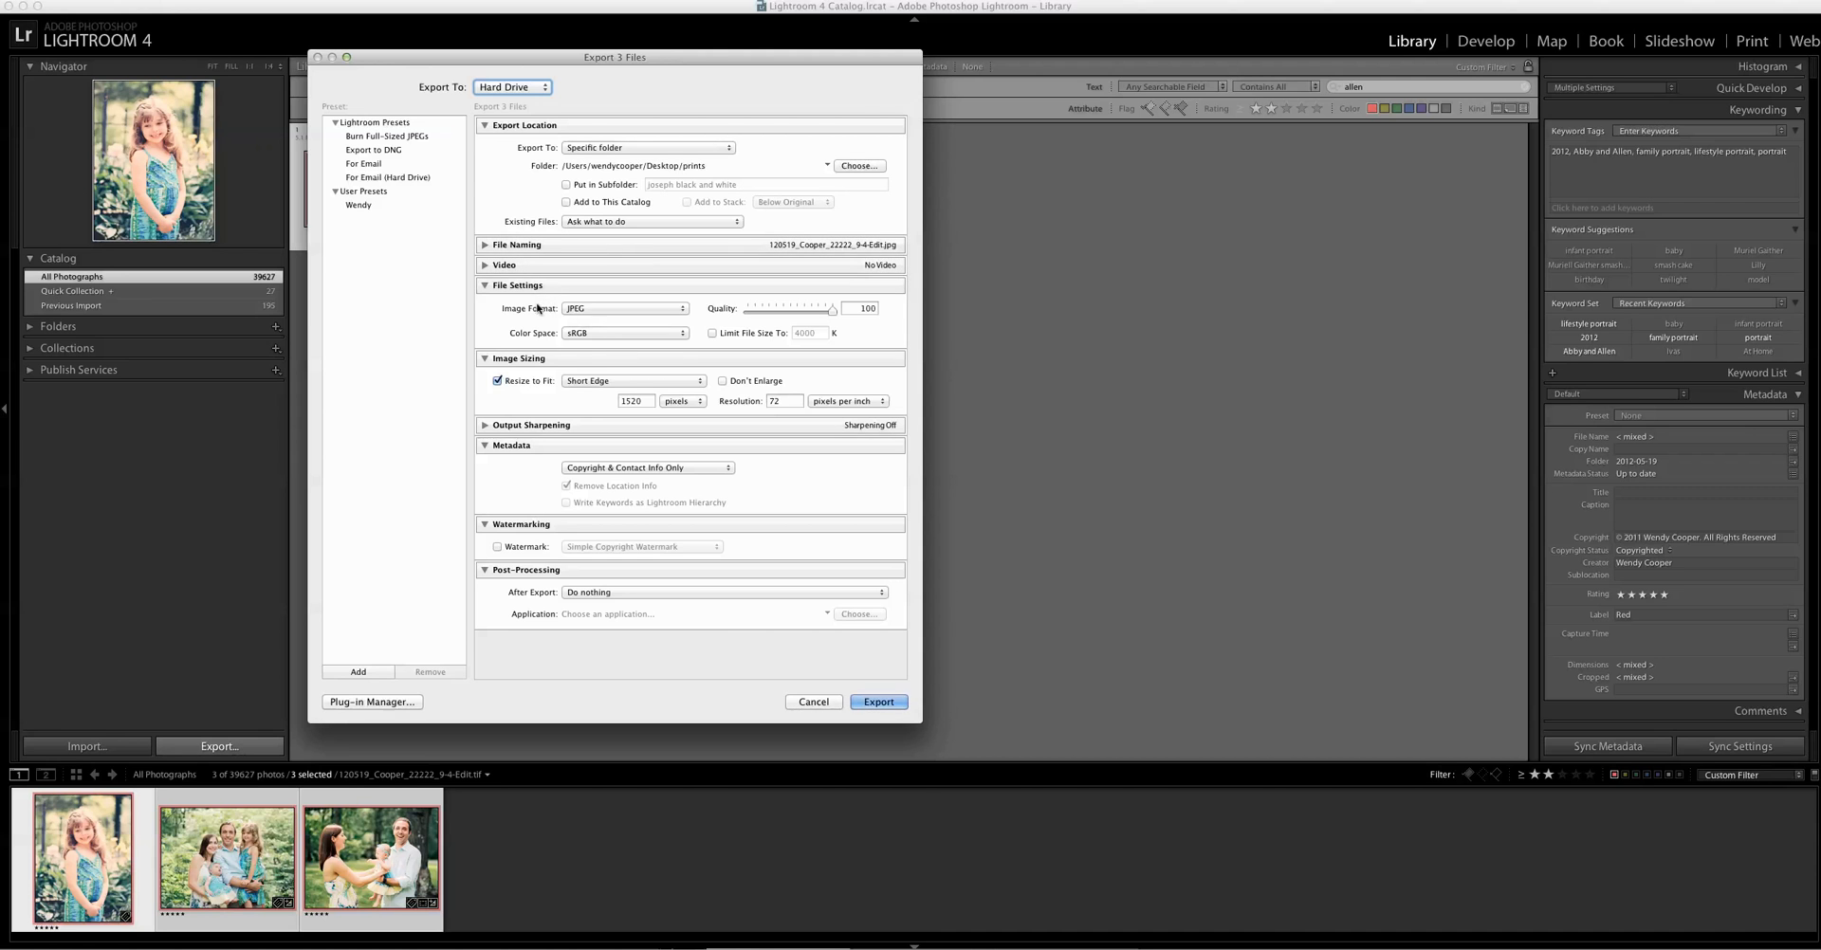
Choose JPEG as the image format and sRGB as the color space for the export
click(600, 309)
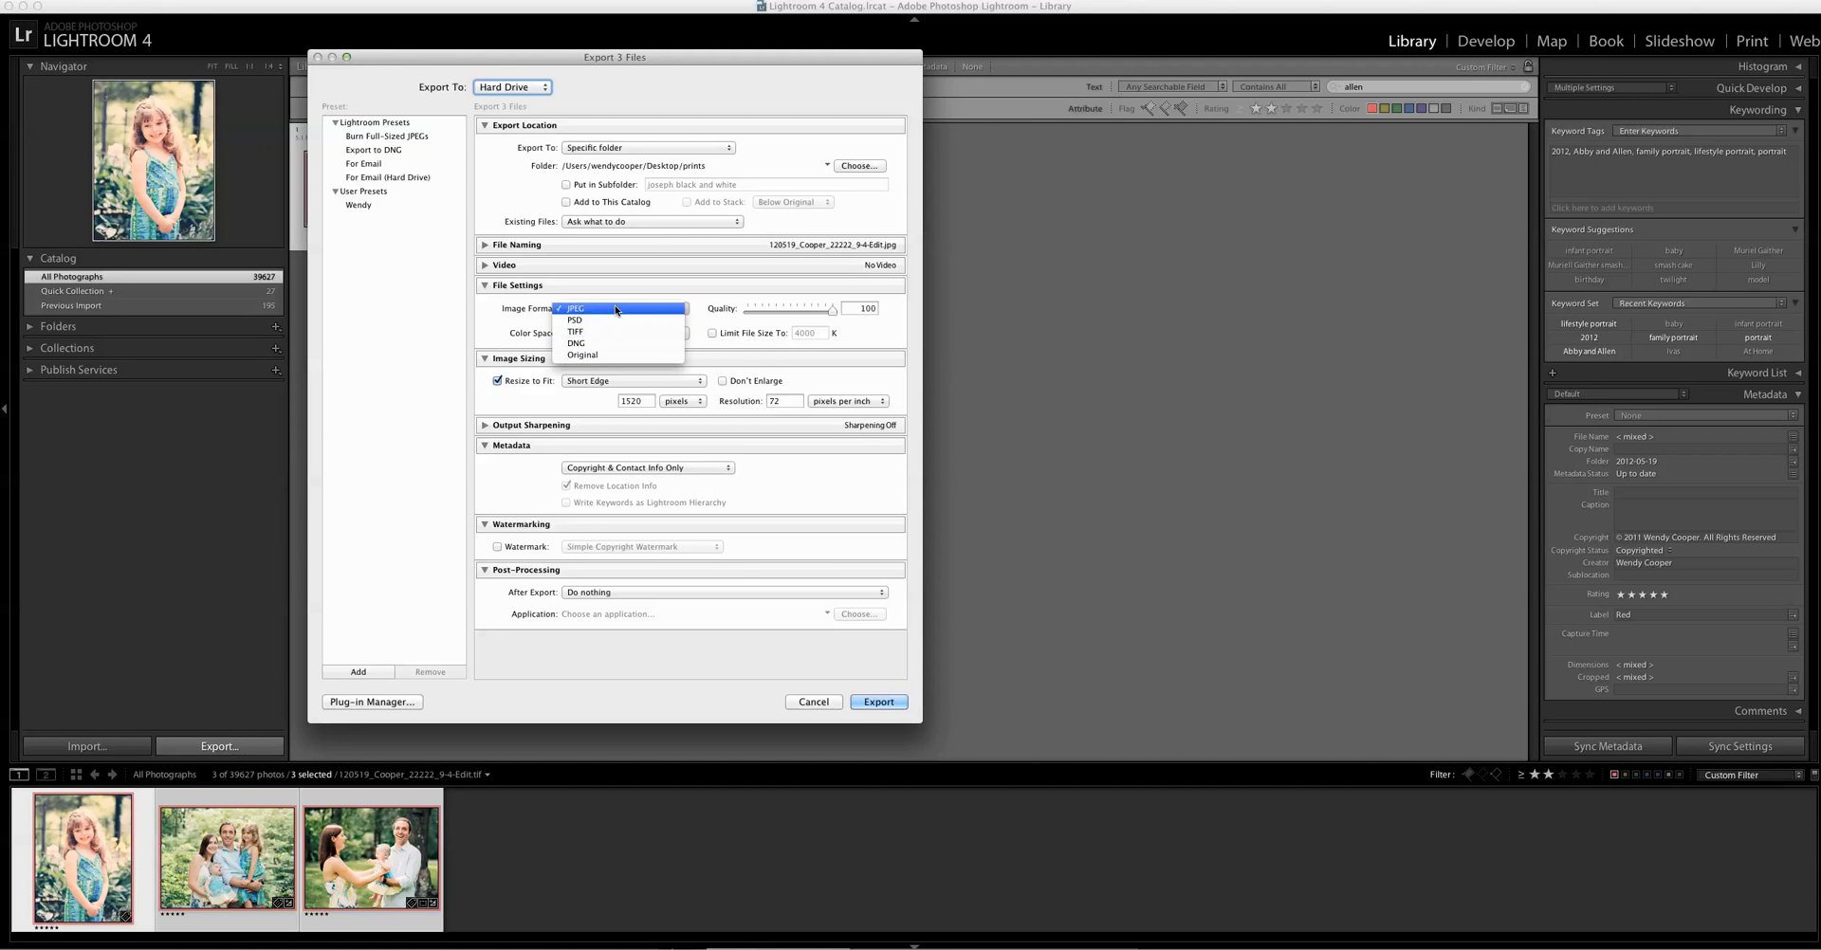
click(616, 309)
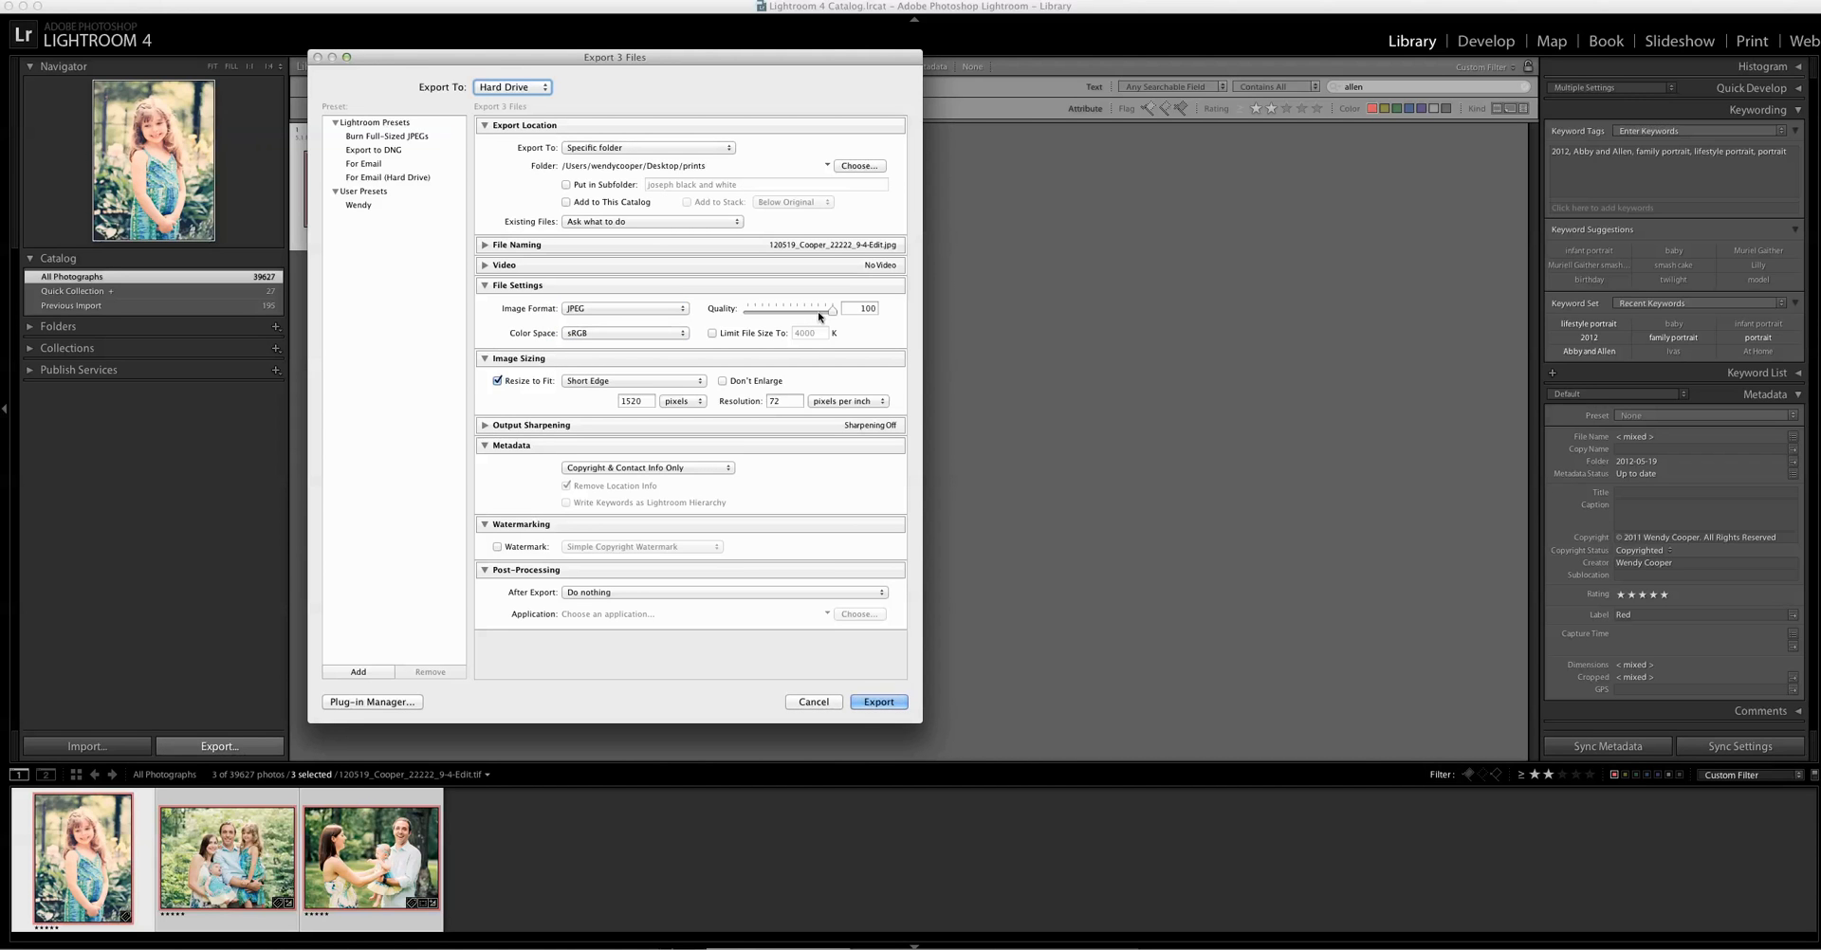
click(633, 334)
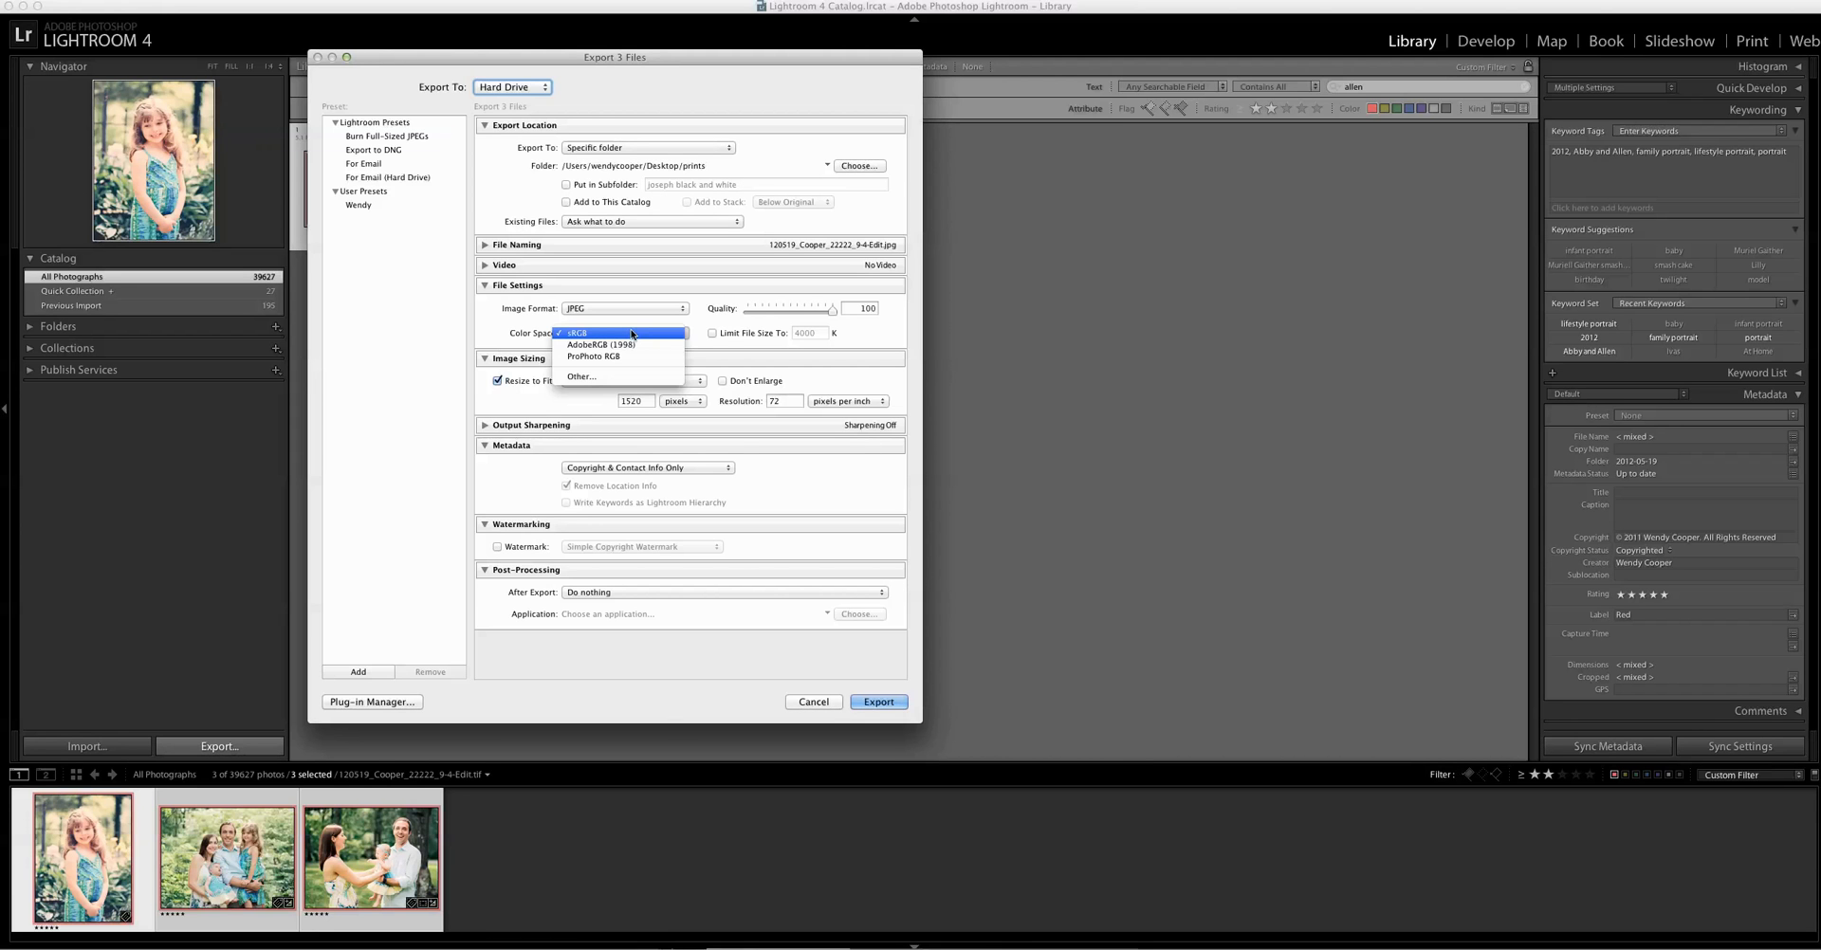
click(633, 334)
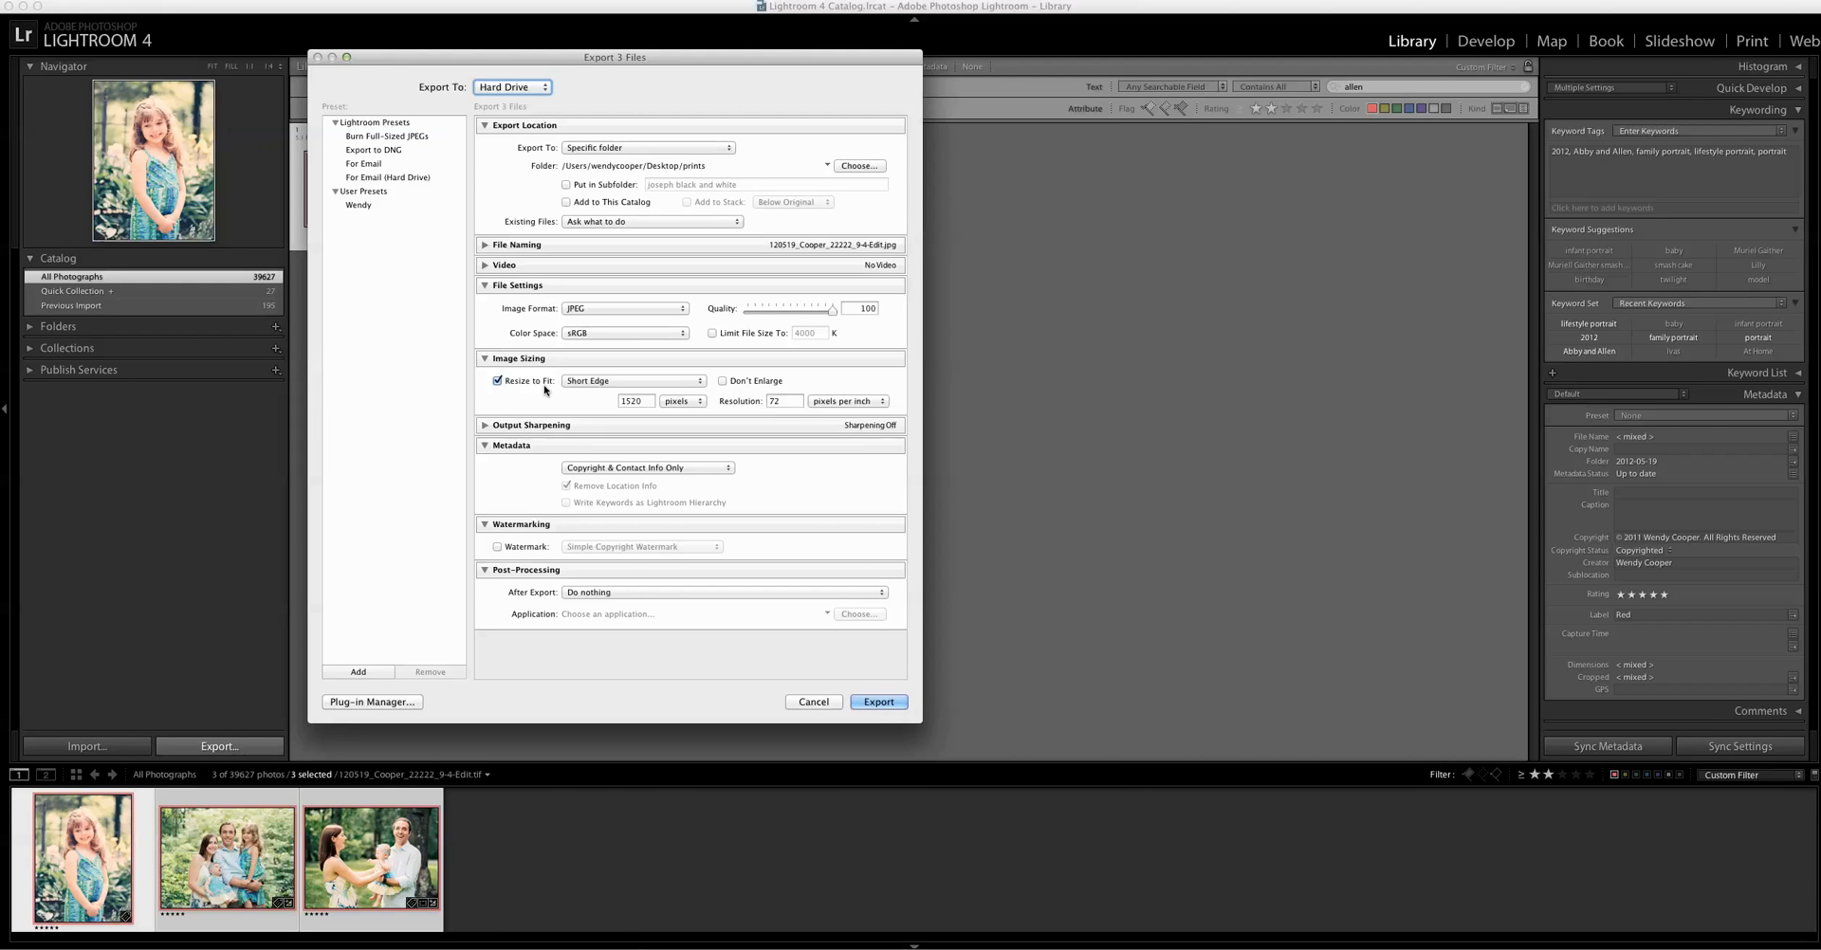
Set the export resize method to Width & Height, measured in inches
click(497, 382)
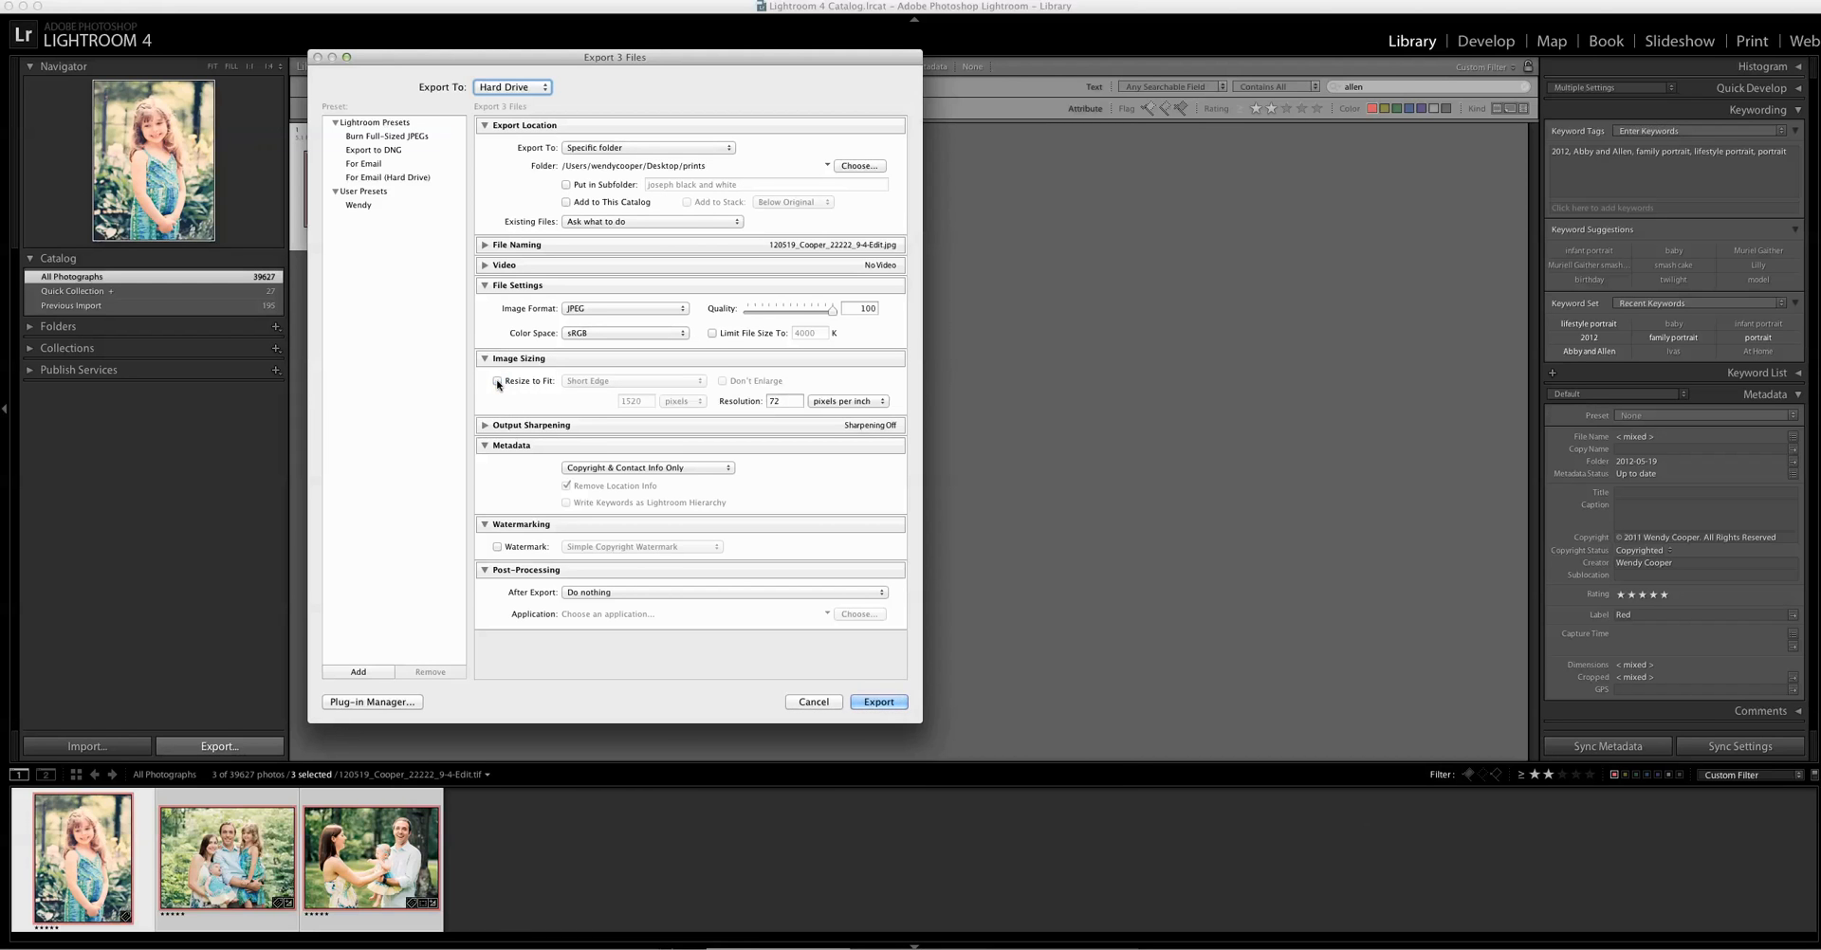
click(497, 382)
click(620, 381)
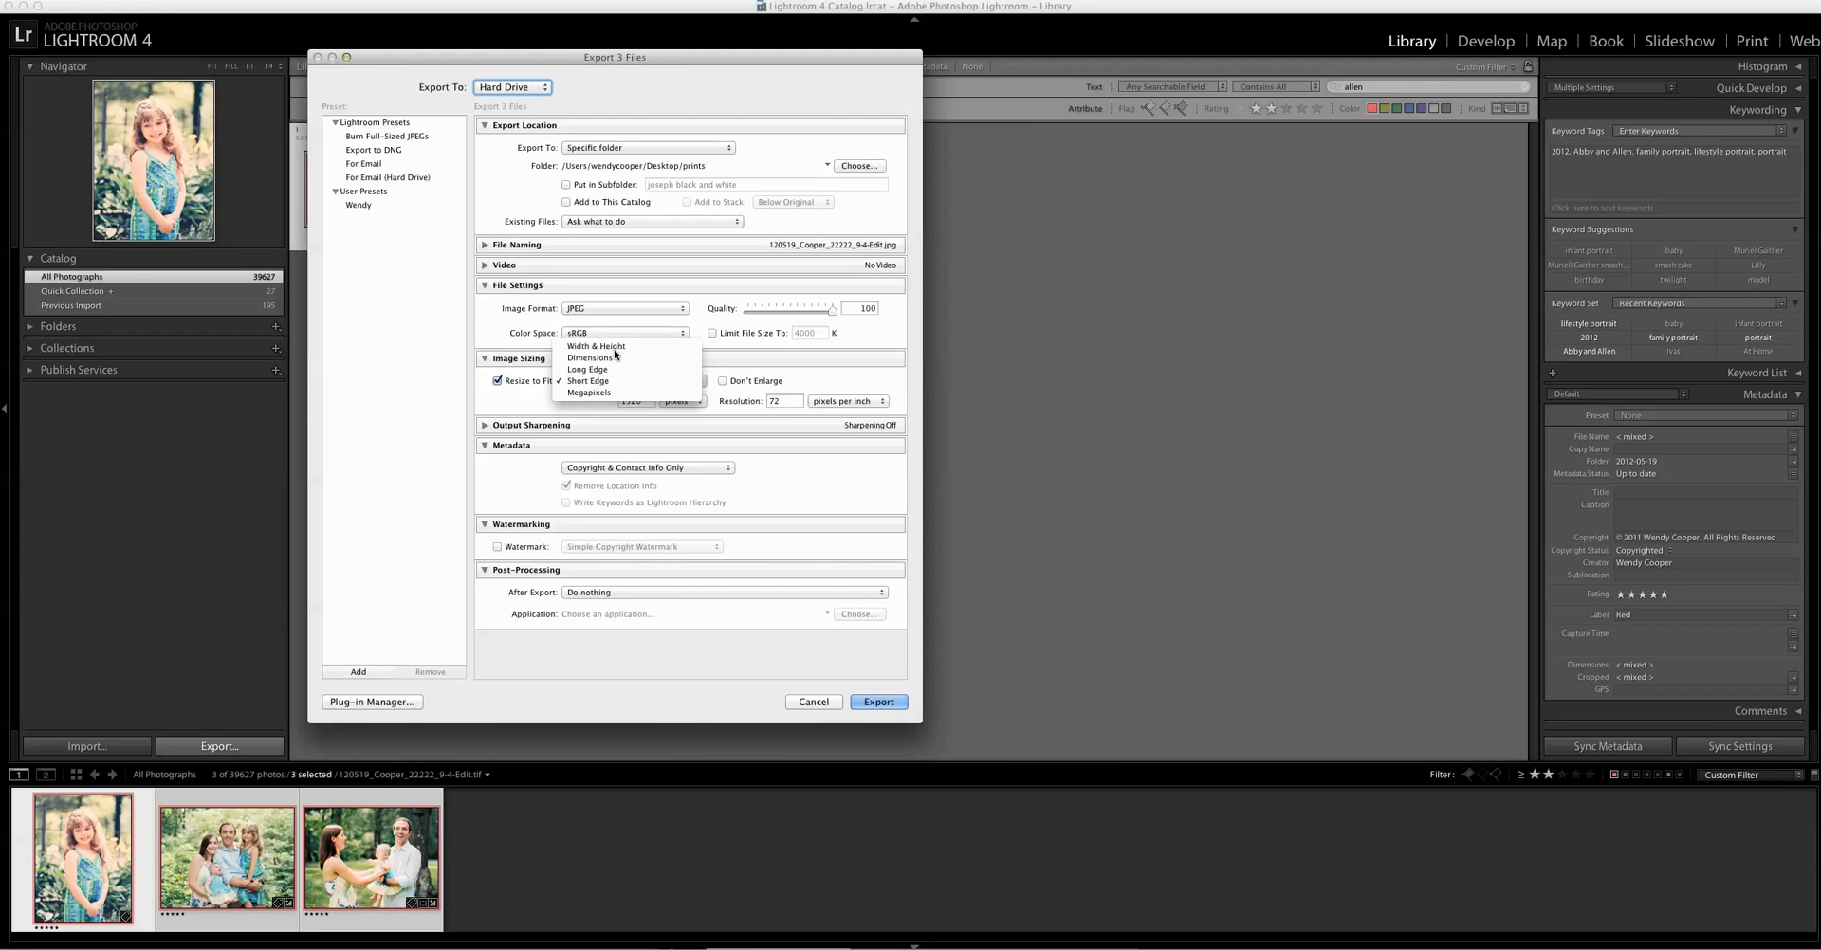
click(612, 346)
click(685, 401)
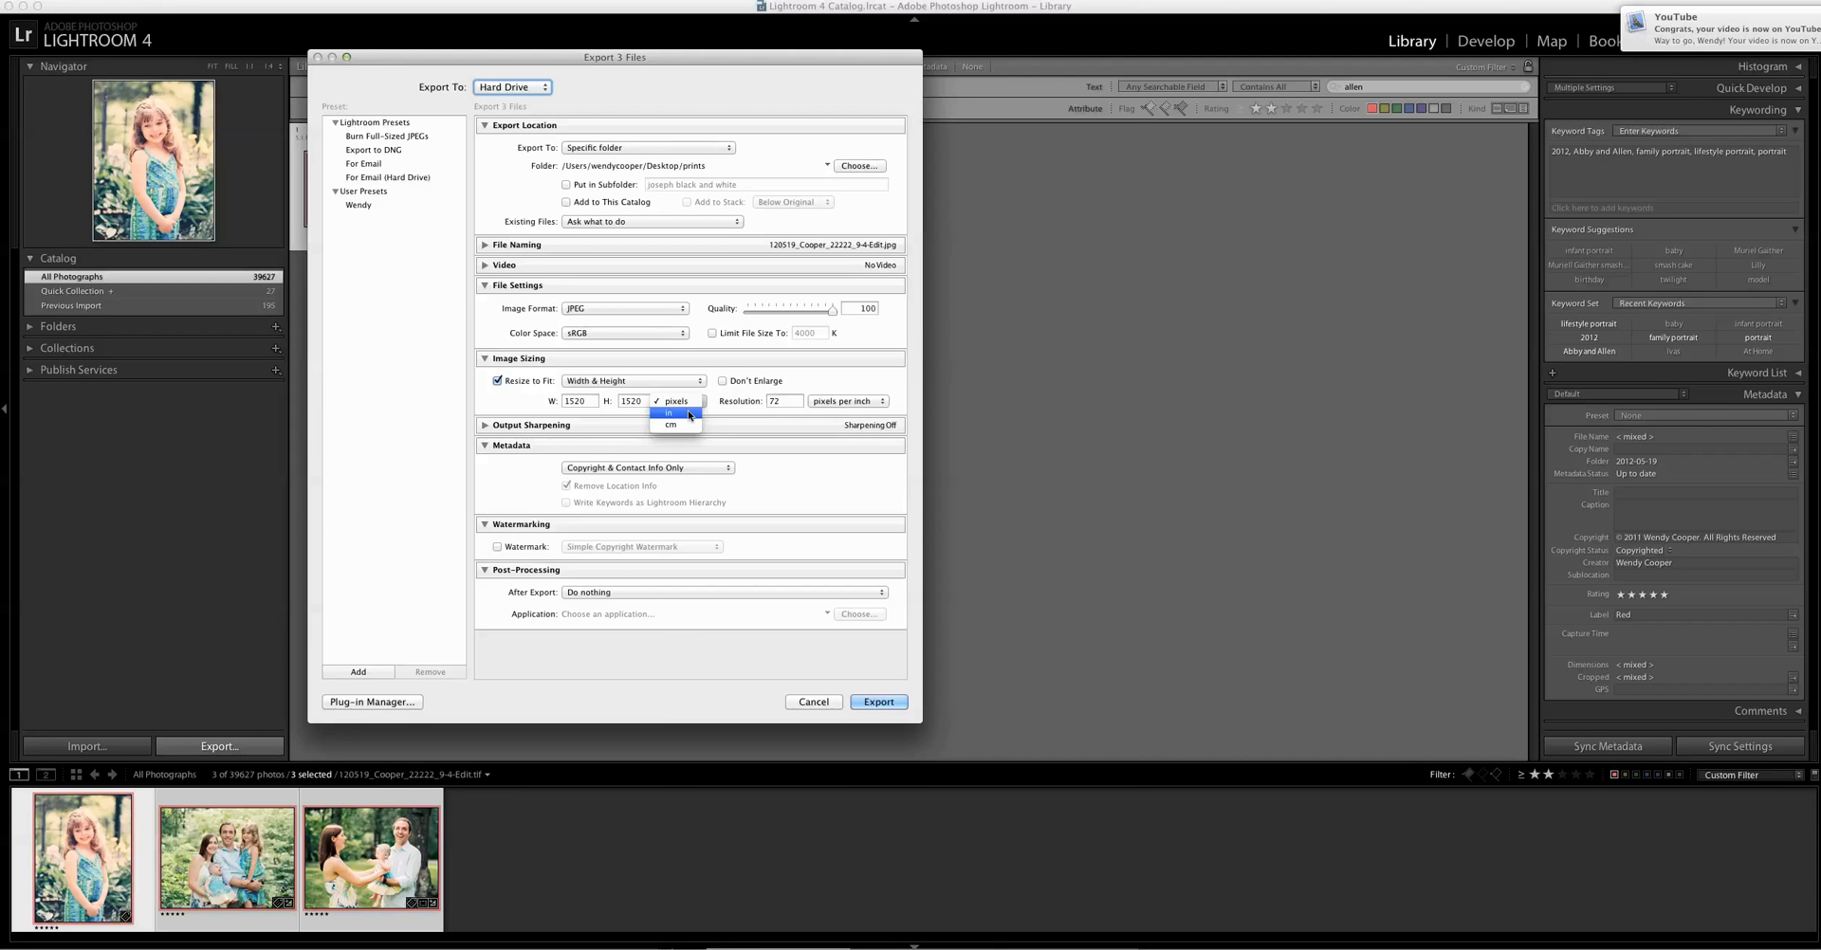
click(689, 413)
Try the Long Edge and Short Edge resize methods, finishing on Long Edge with resizing enabled
click(644, 384)
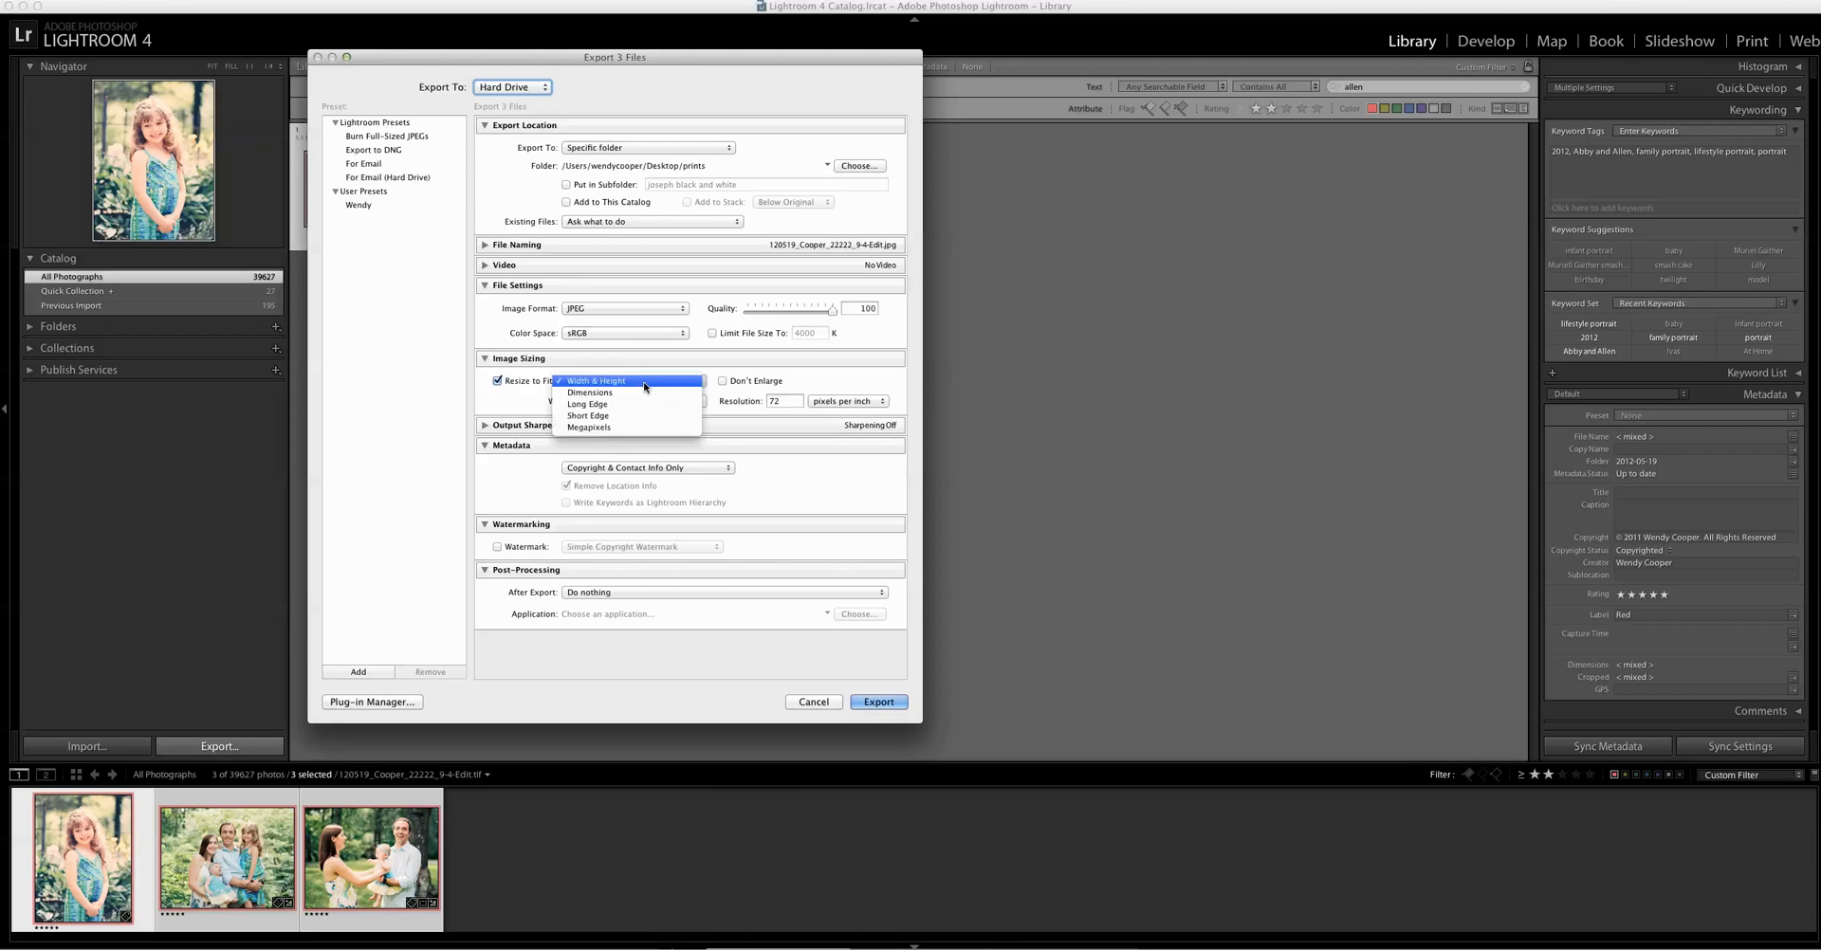
click(638, 404)
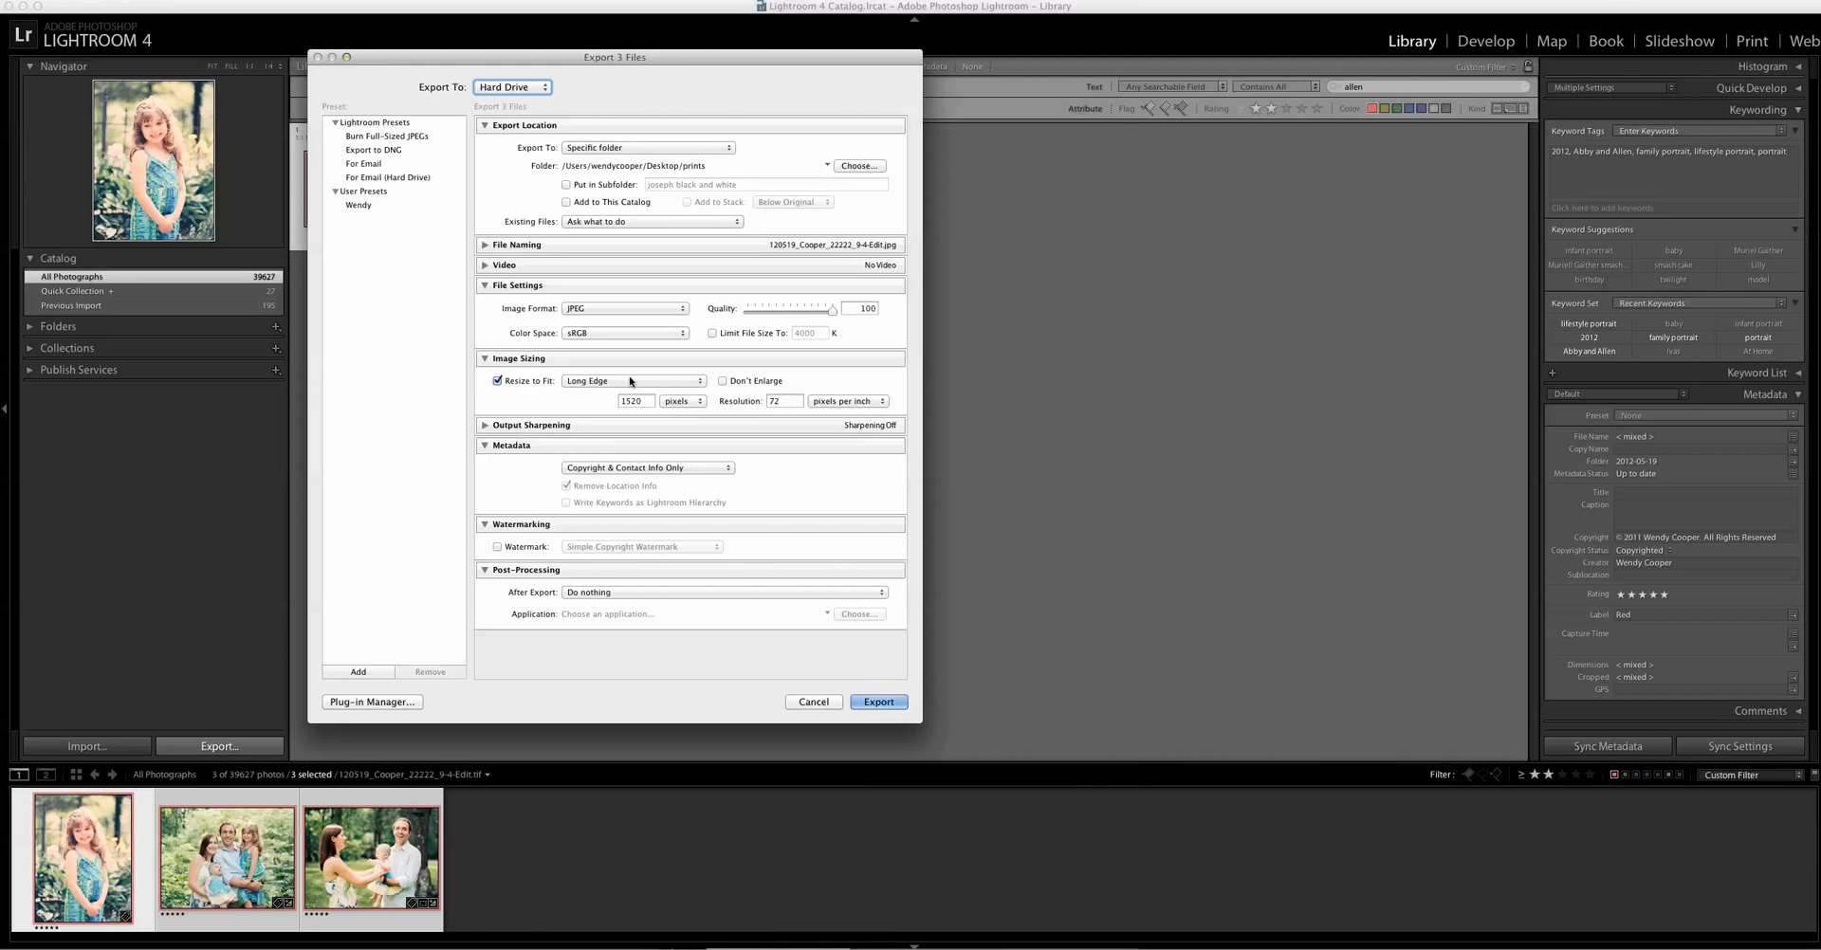
click(633, 380)
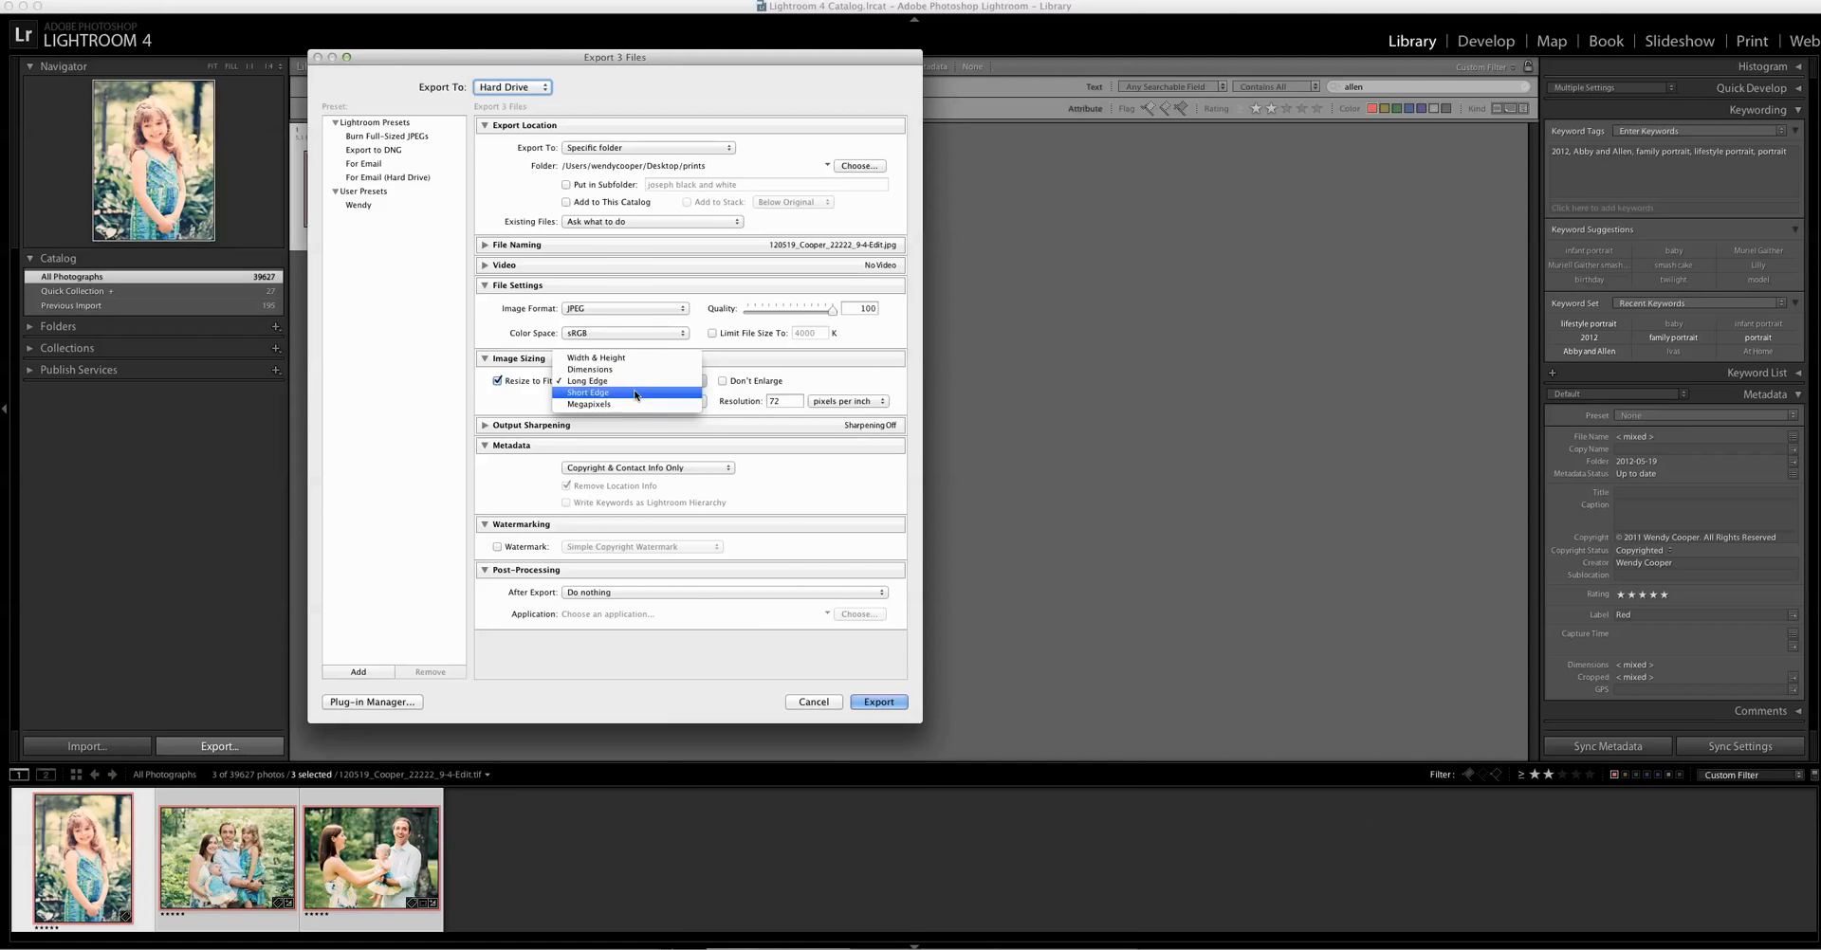
click(634, 394)
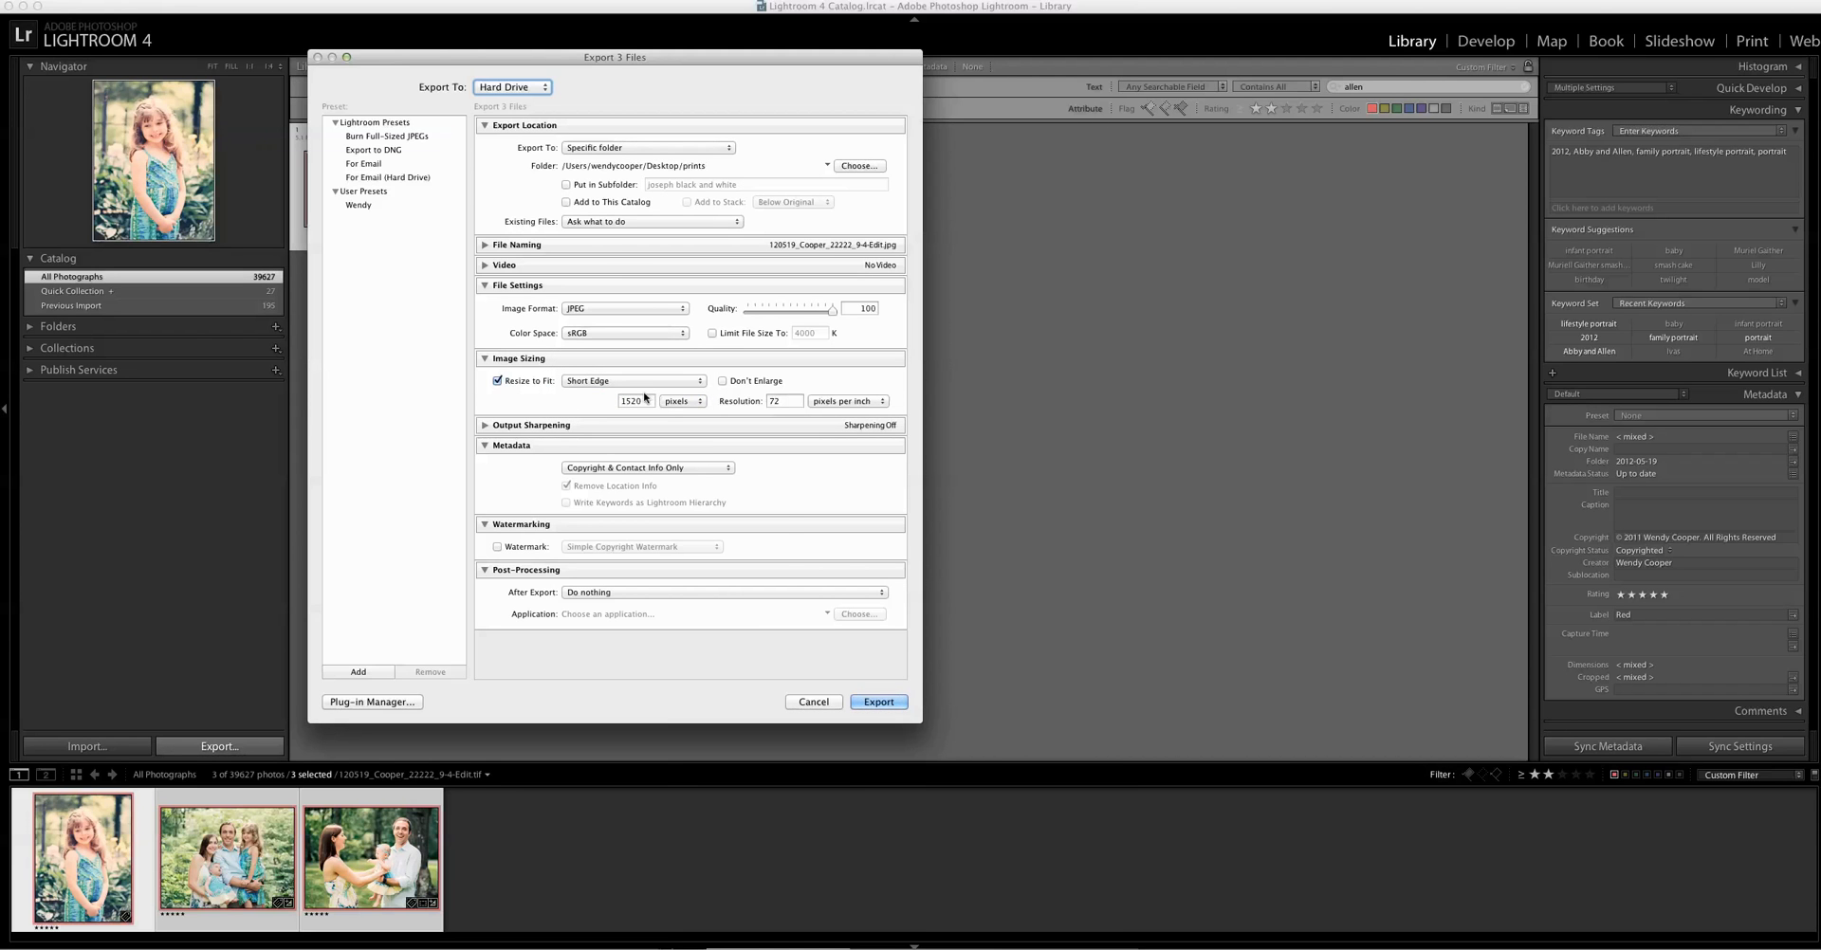
click(643, 384)
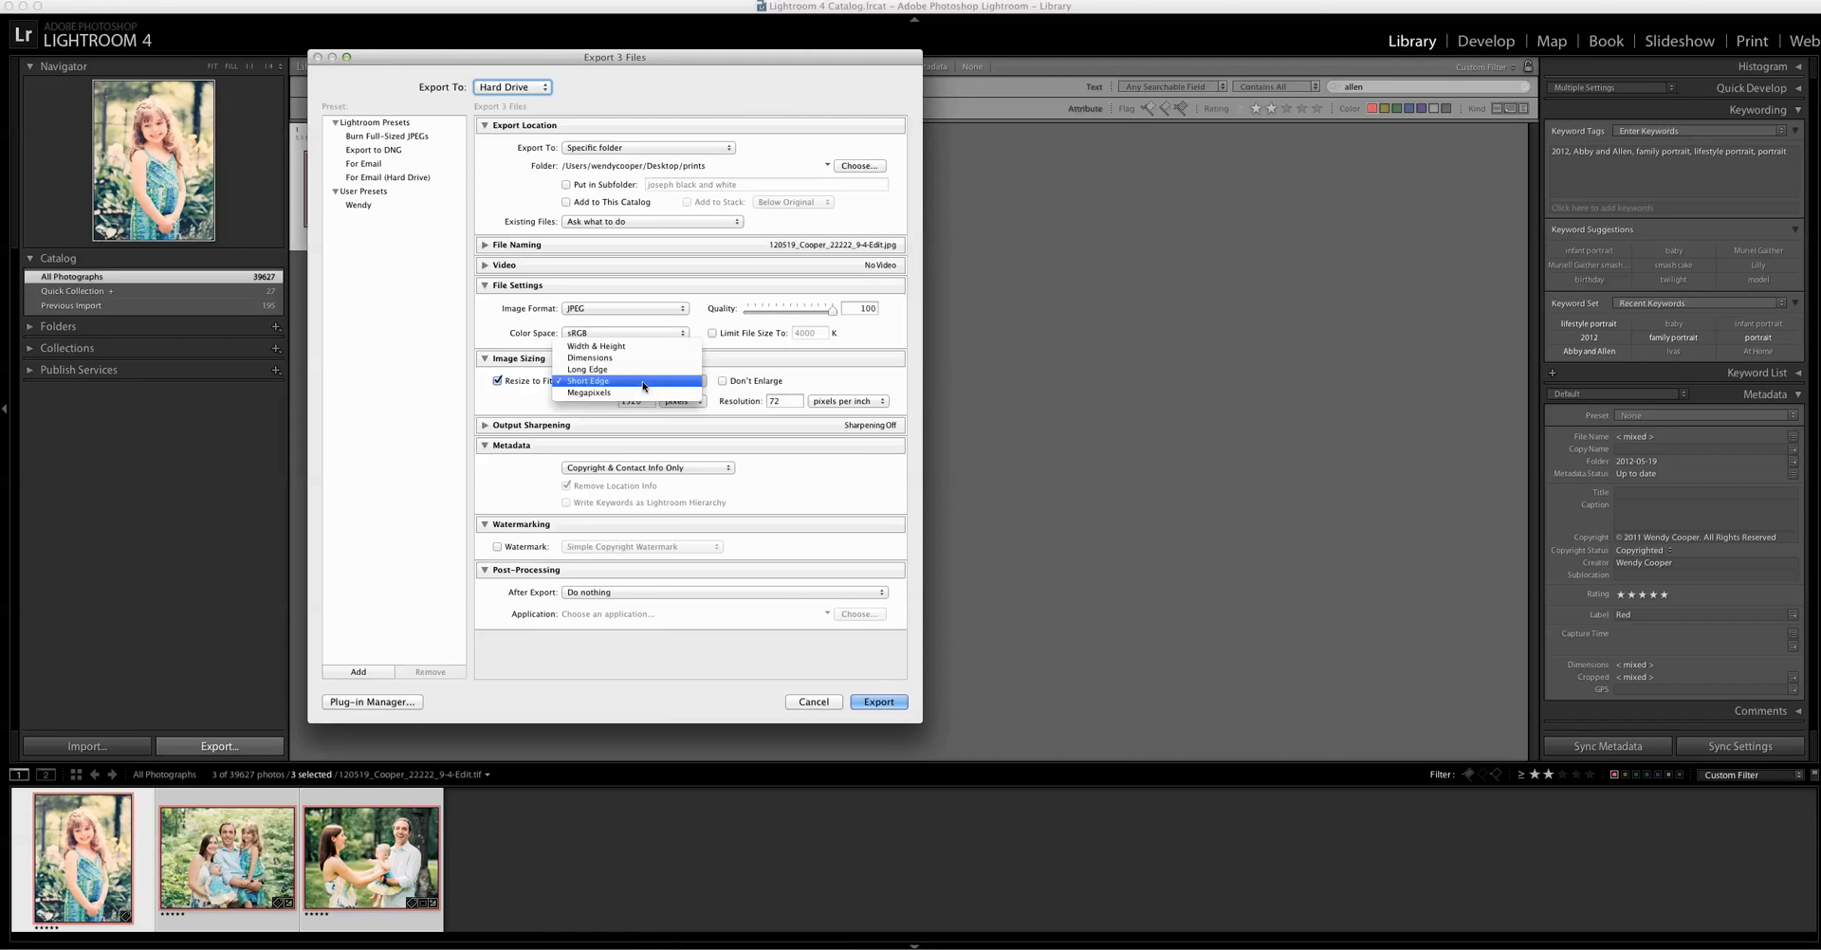
click(583, 408)
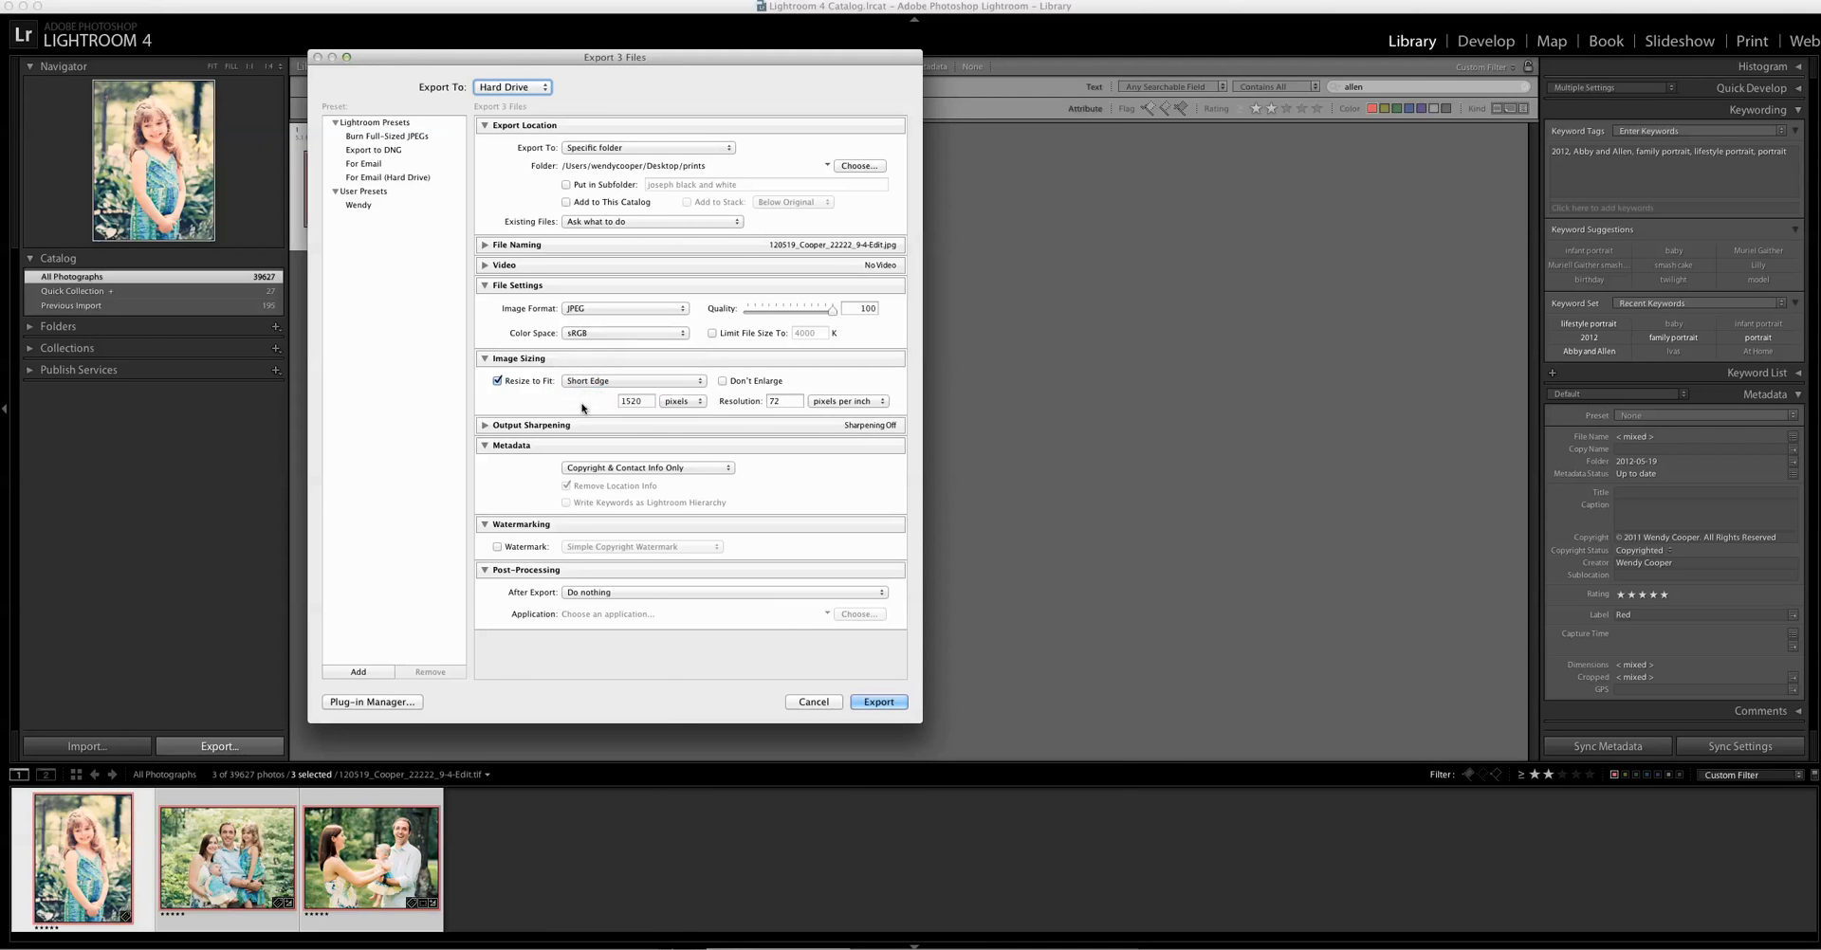
click(639, 382)
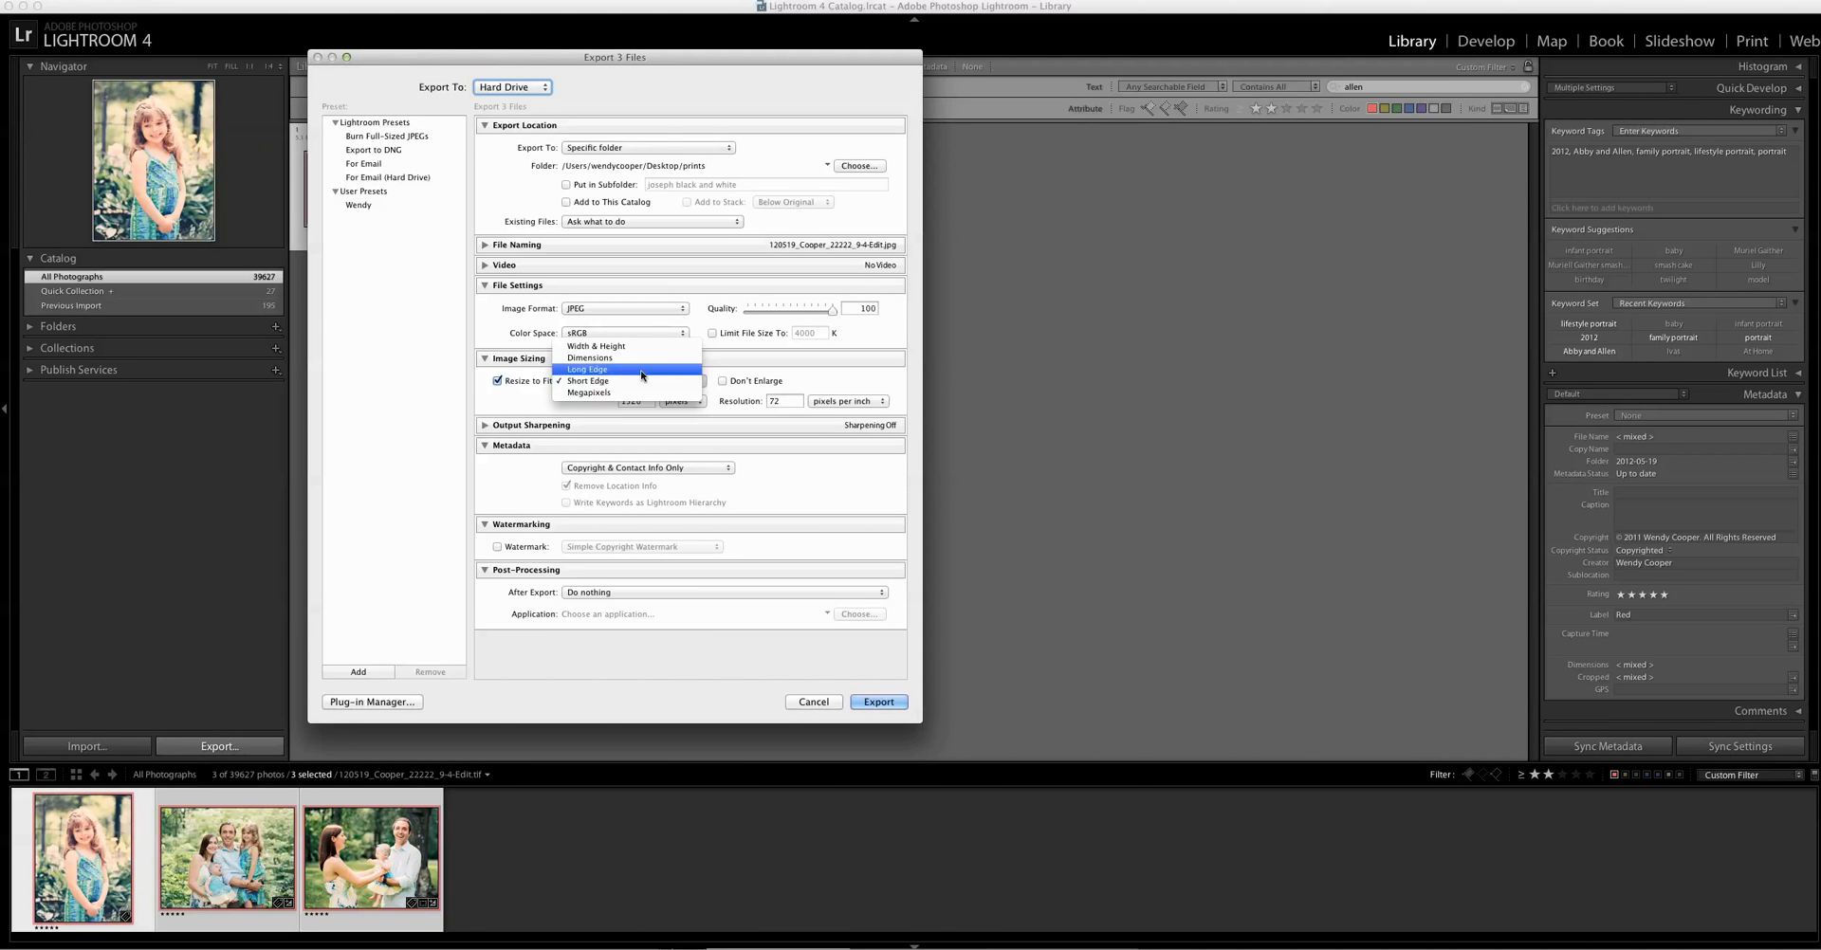
click(641, 370)
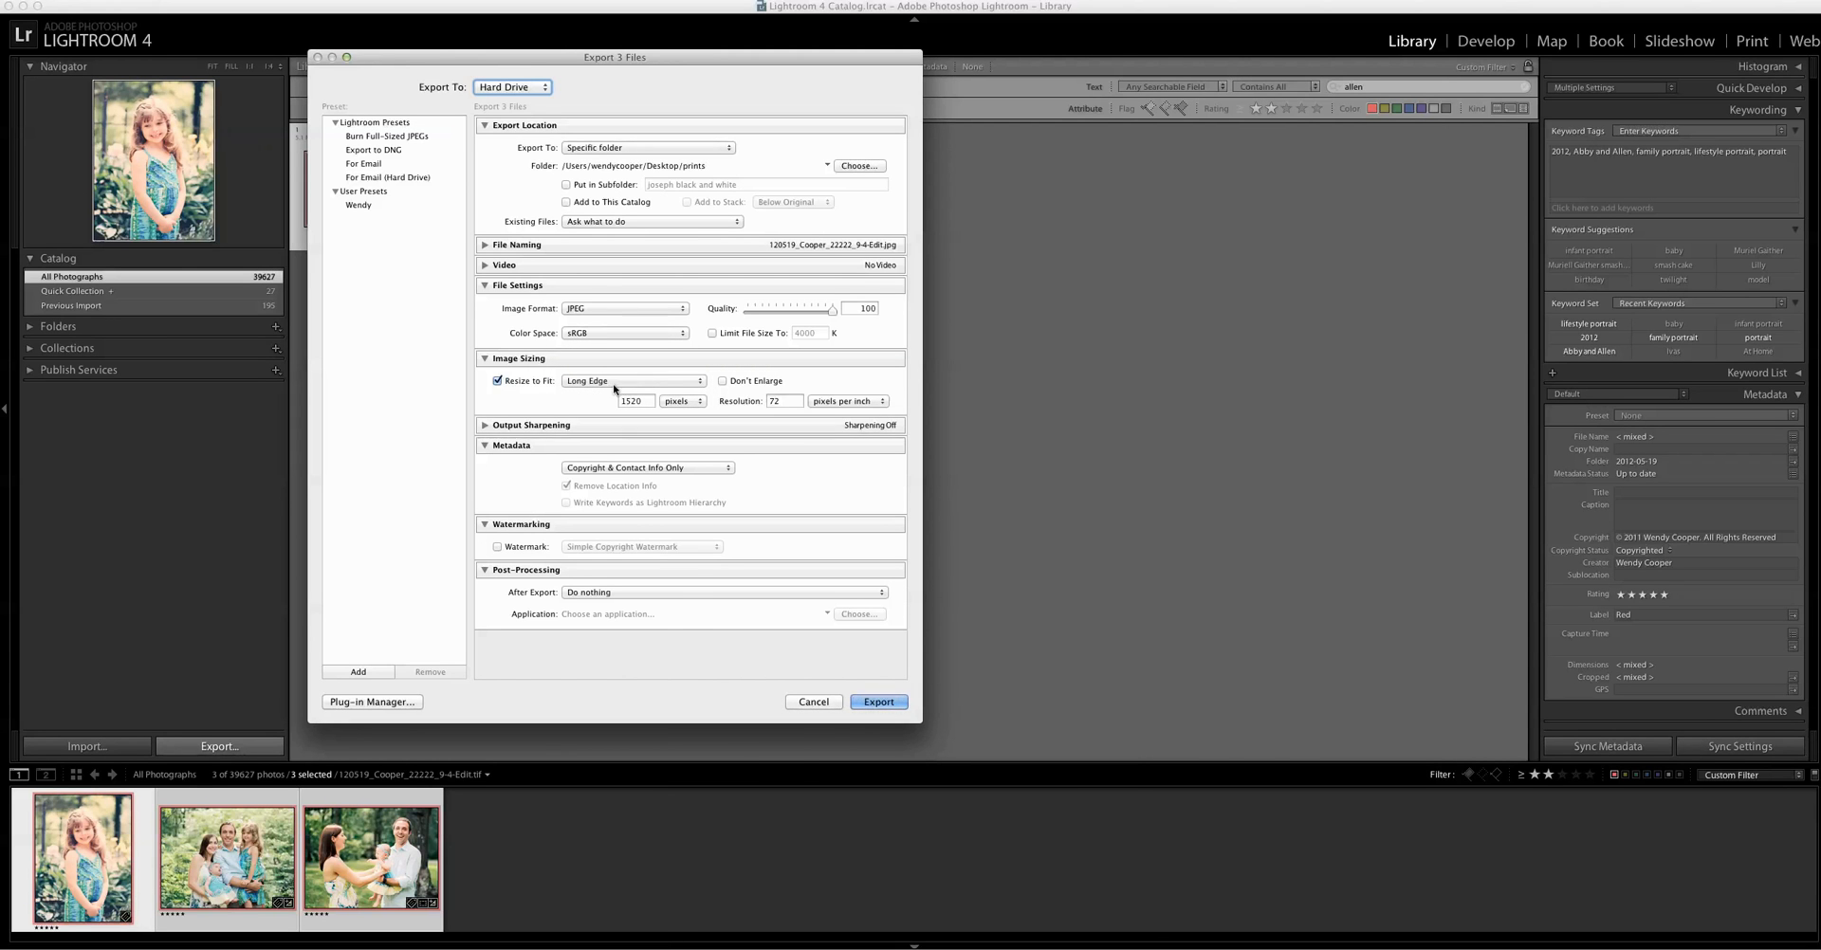
click(497, 382)
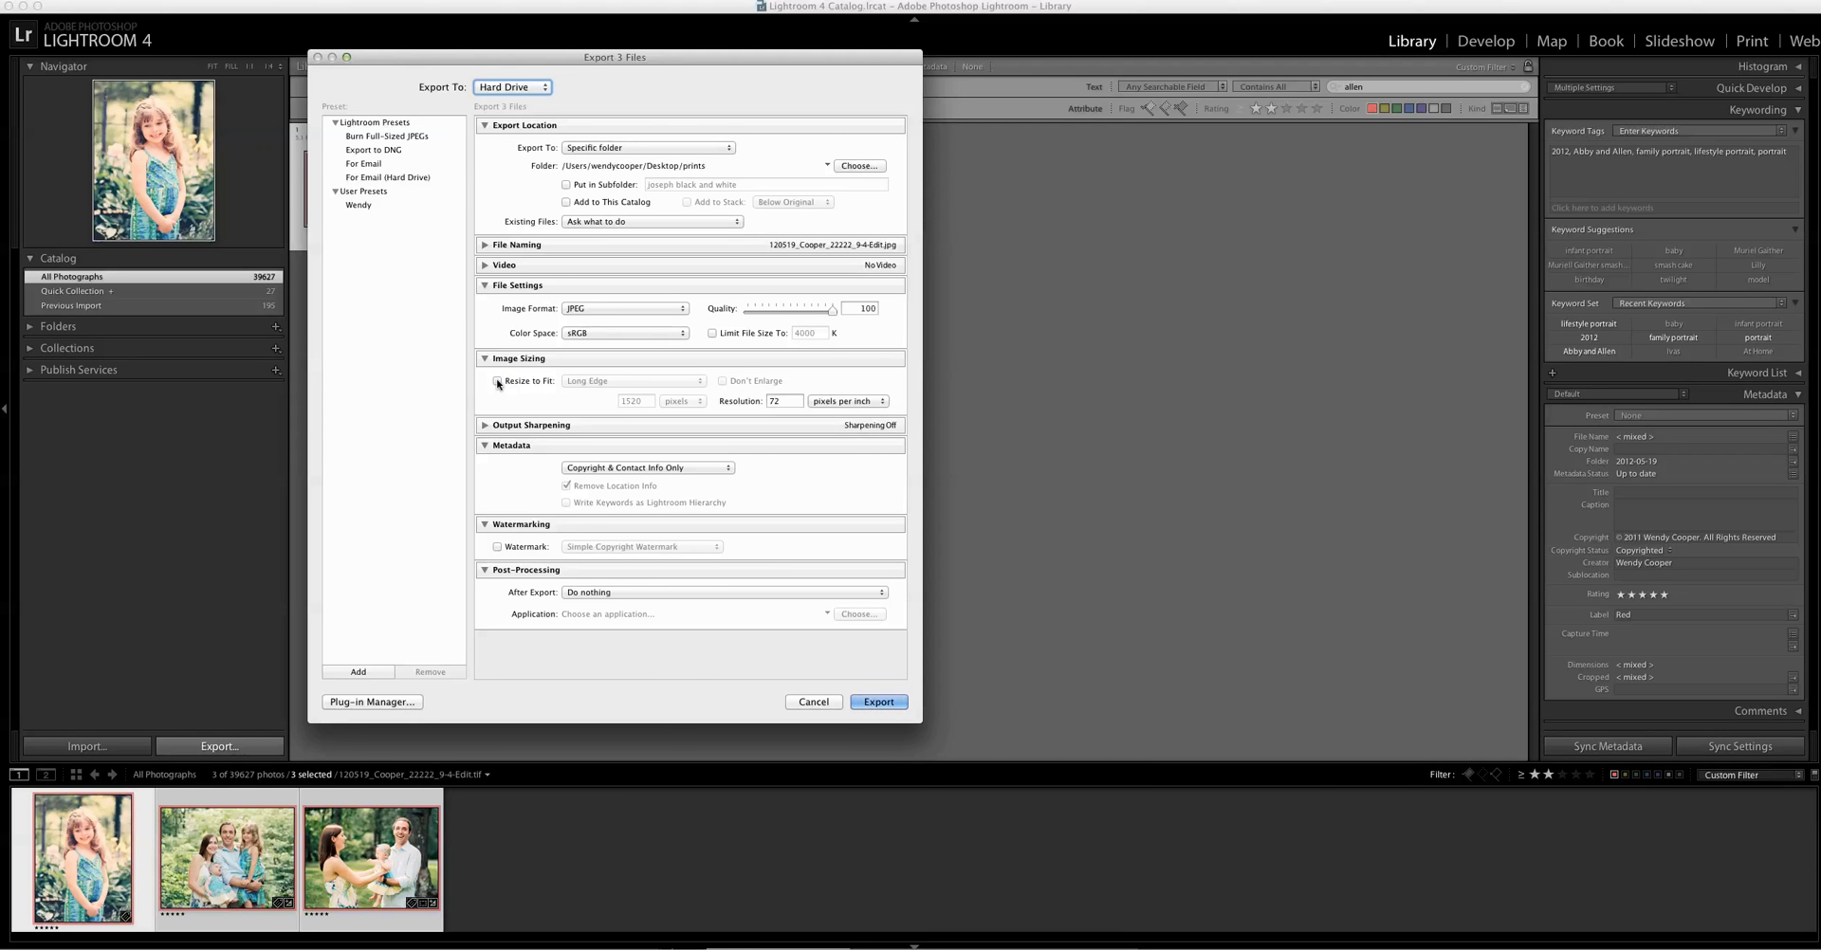
click(497, 382)
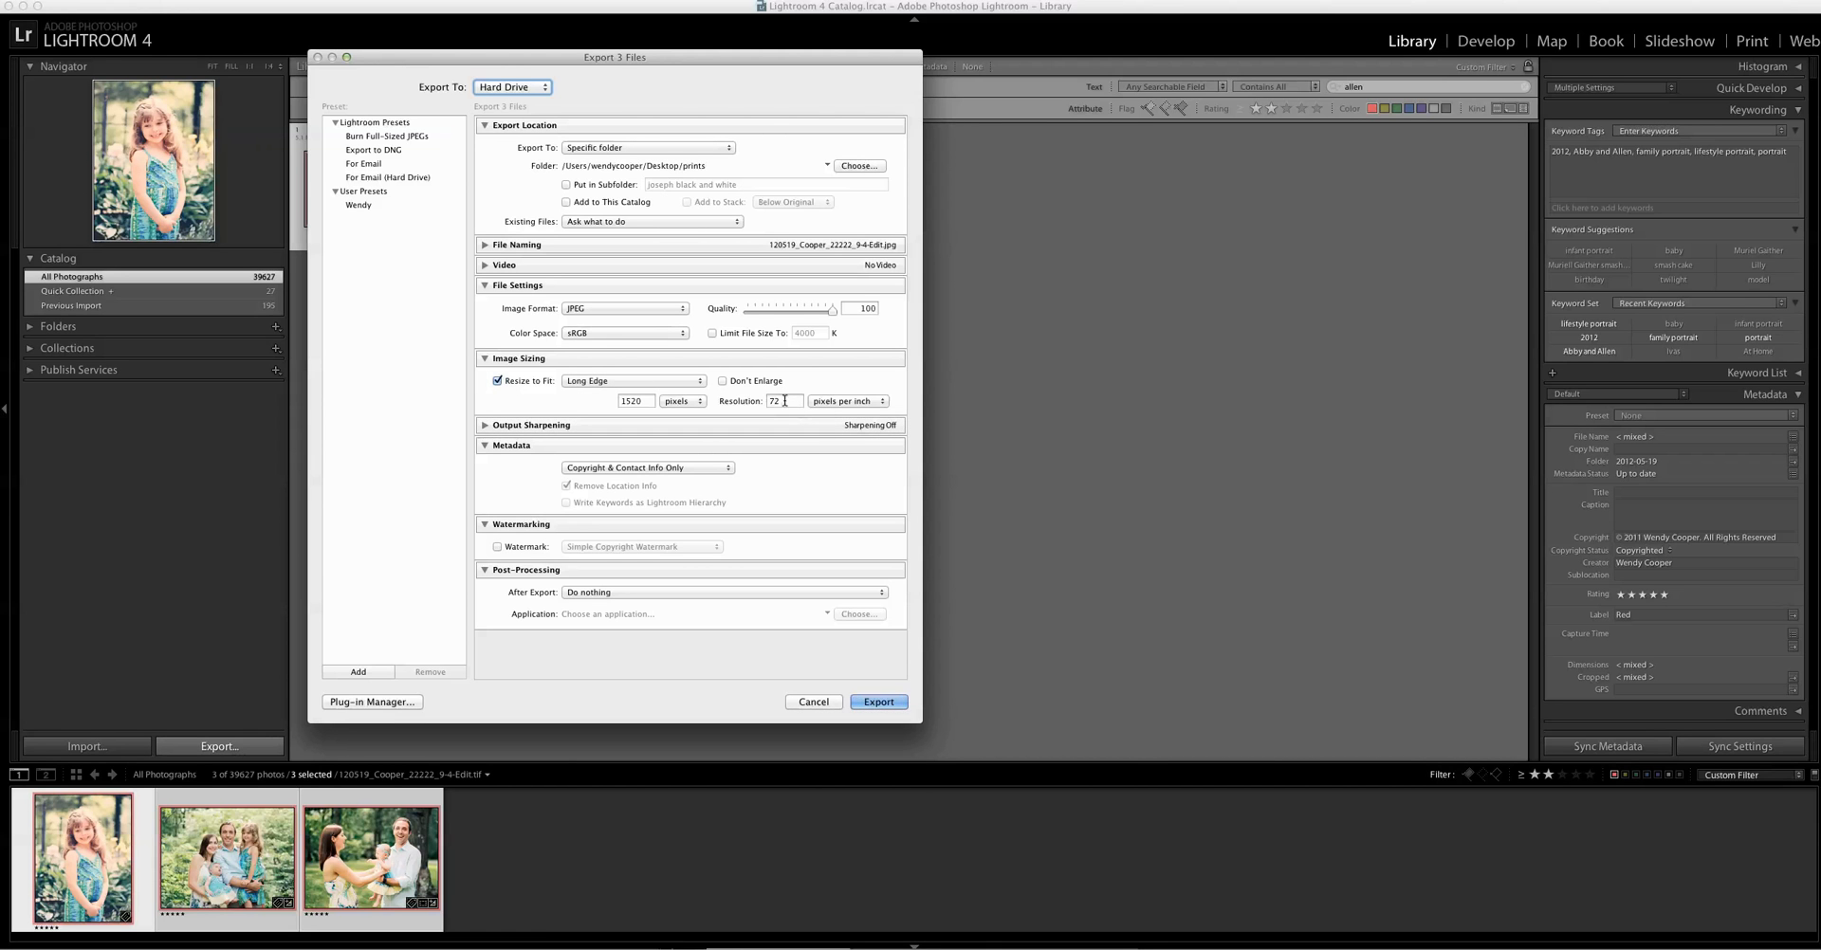
click(858, 401)
click(821, 402)
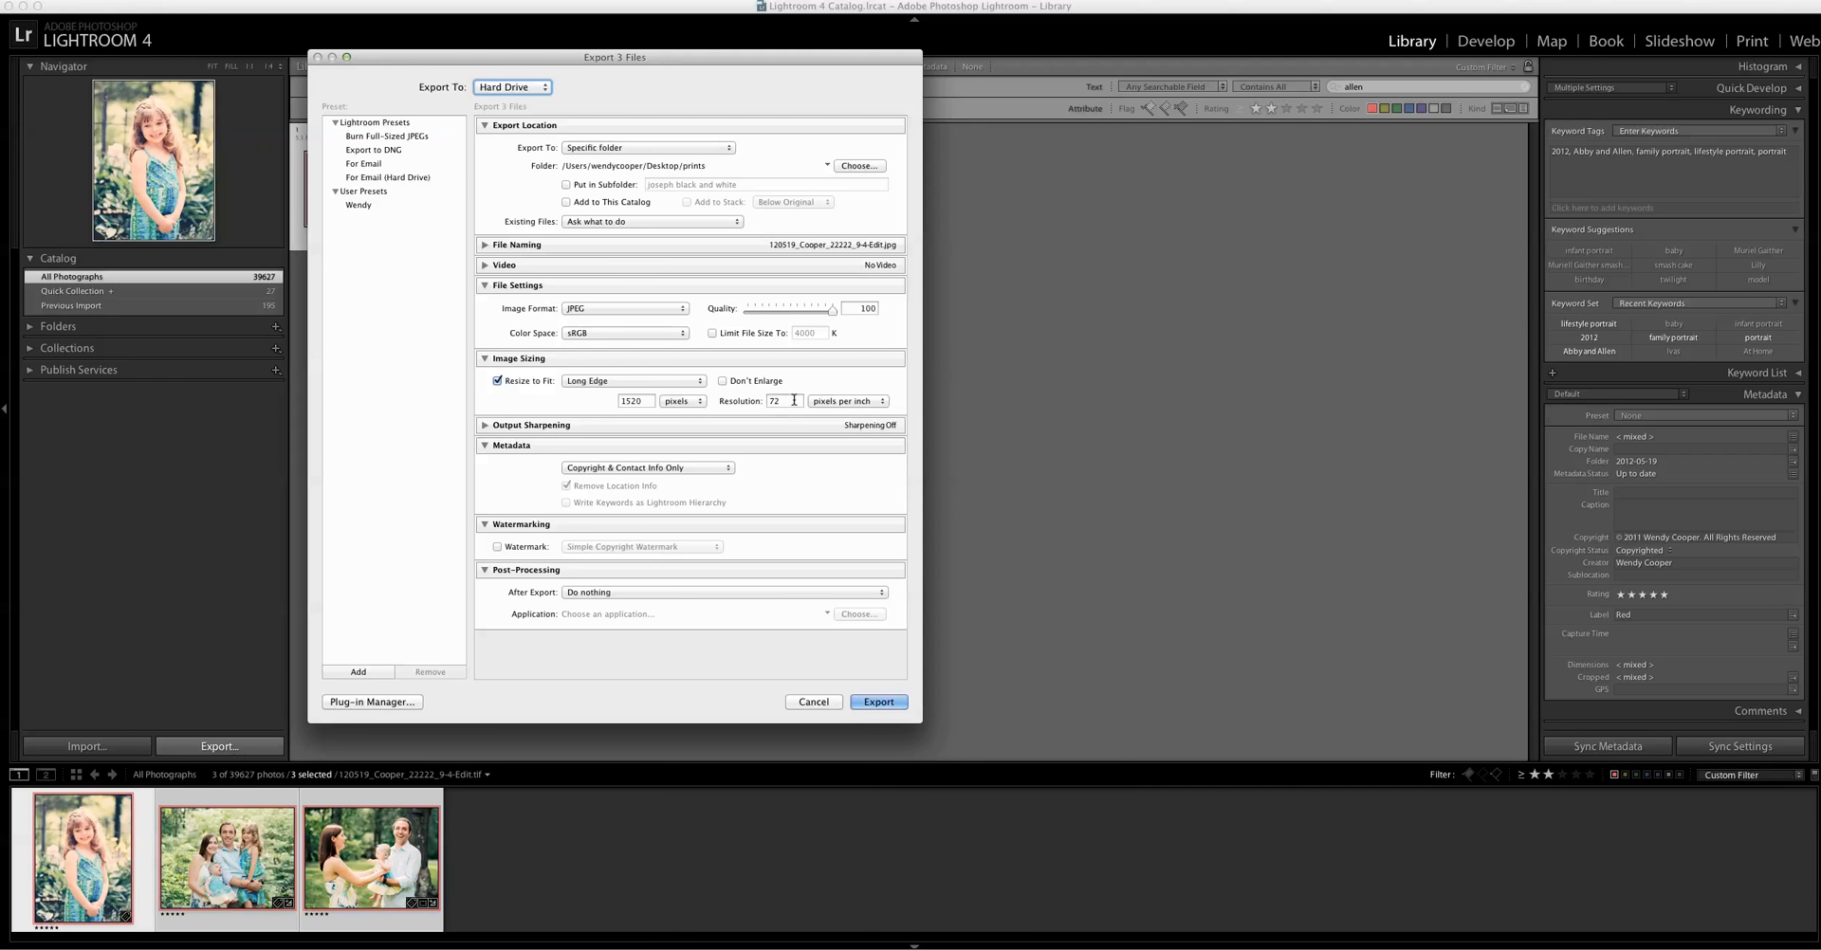
Resize the exported images by Dimensions to 8 x 10 inches
click(652, 389)
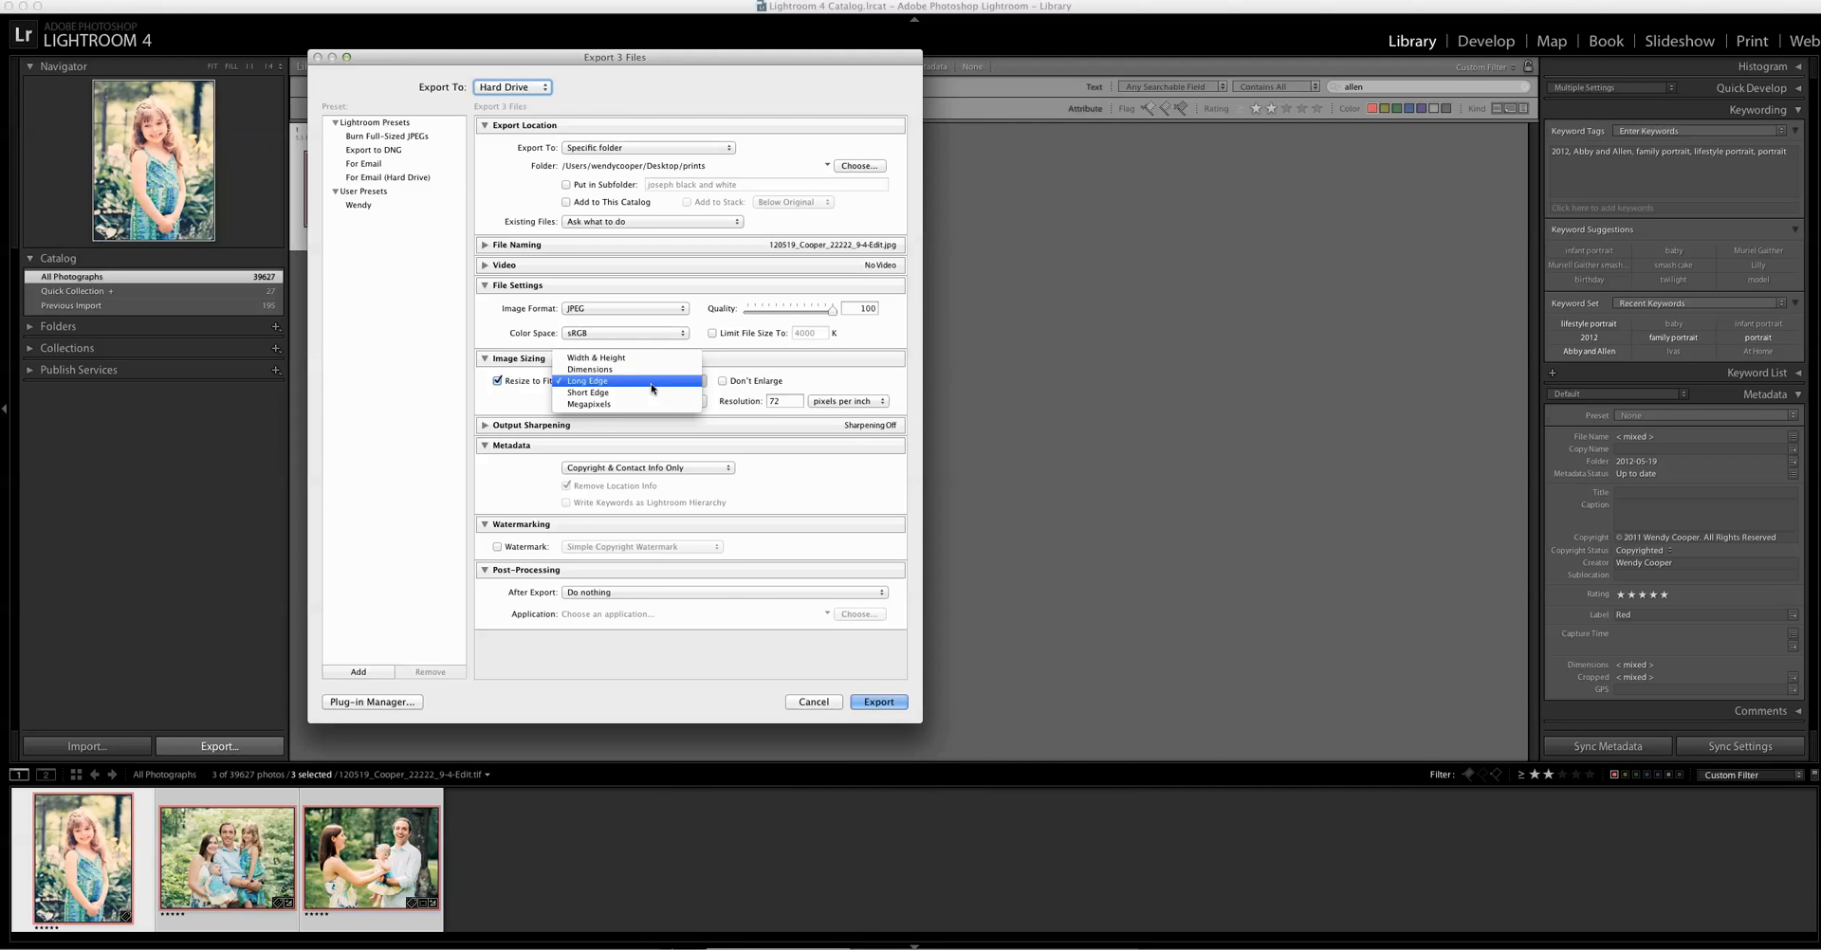
click(651, 369)
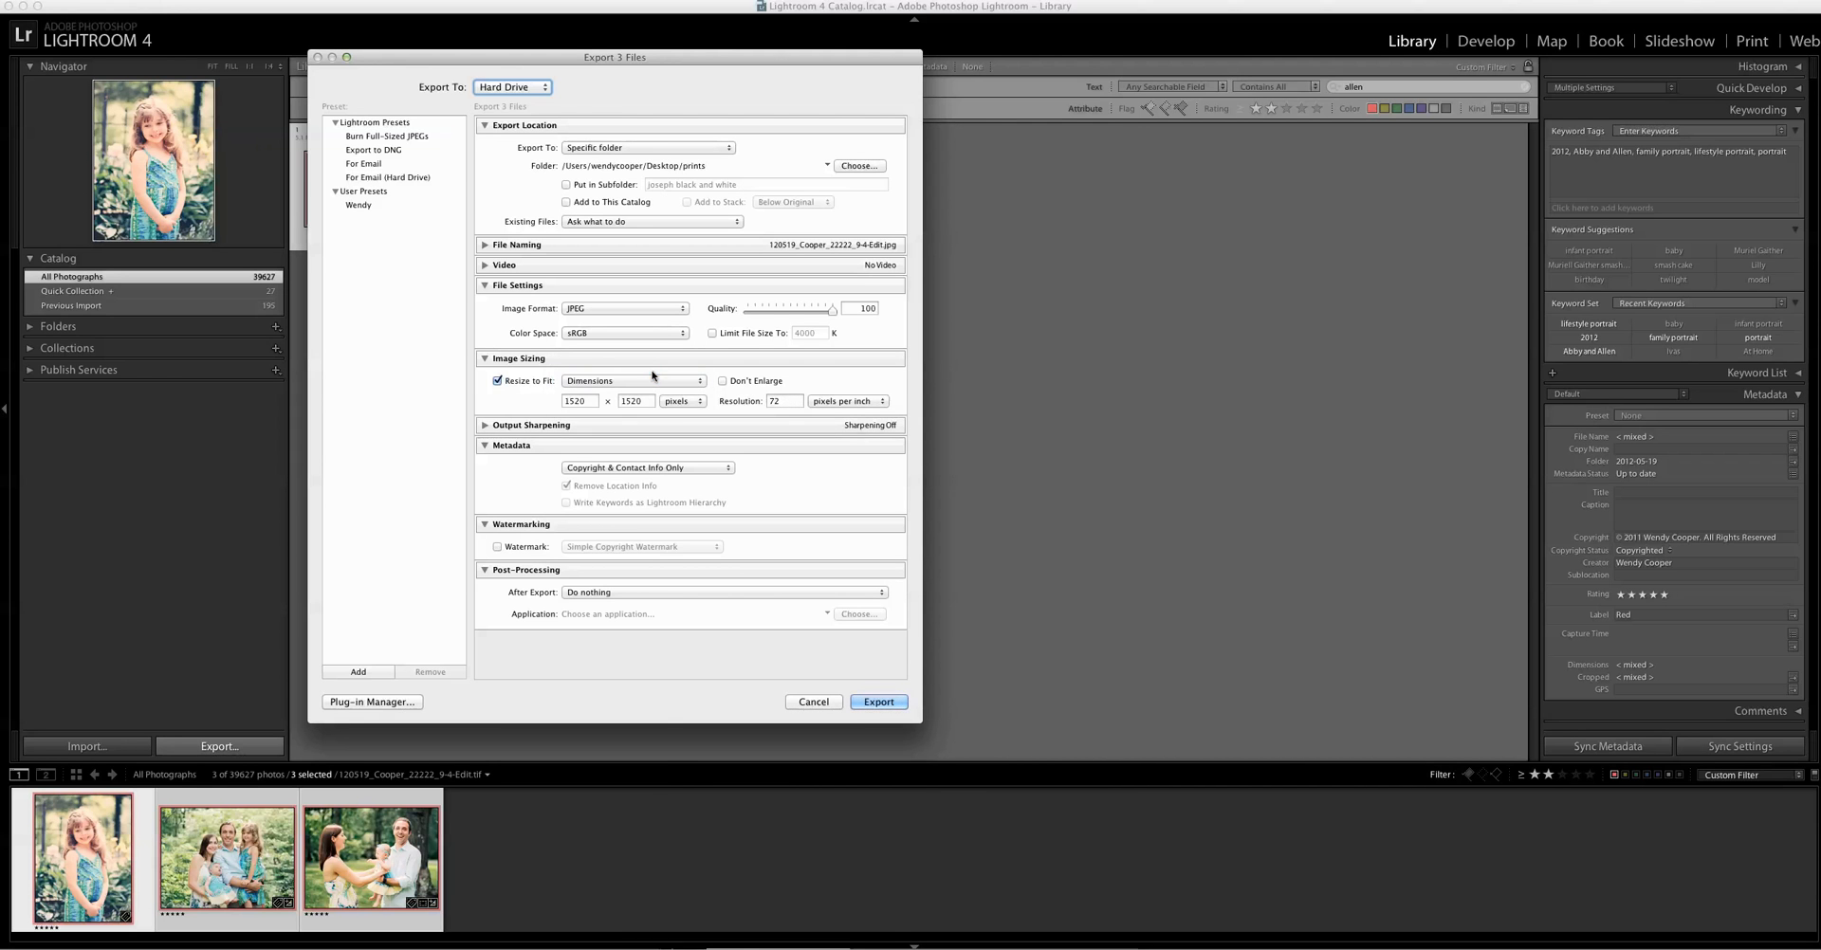
click(673, 400)
click(678, 416)
click(591, 404)
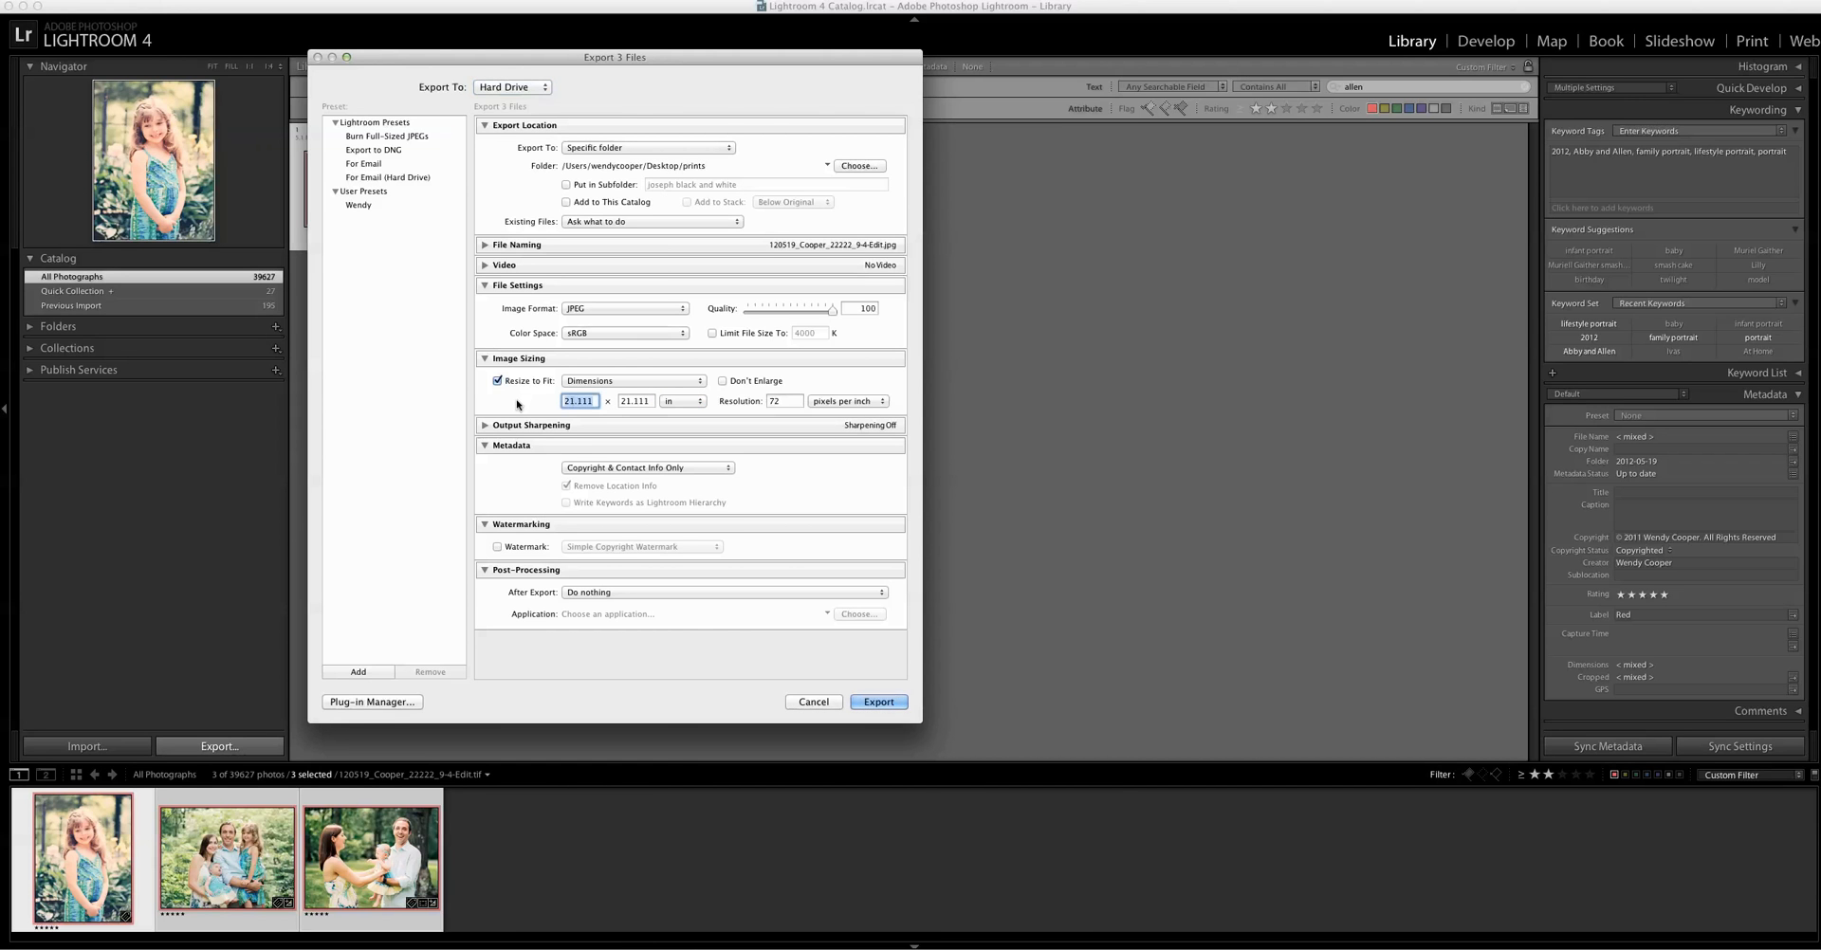
text(8)
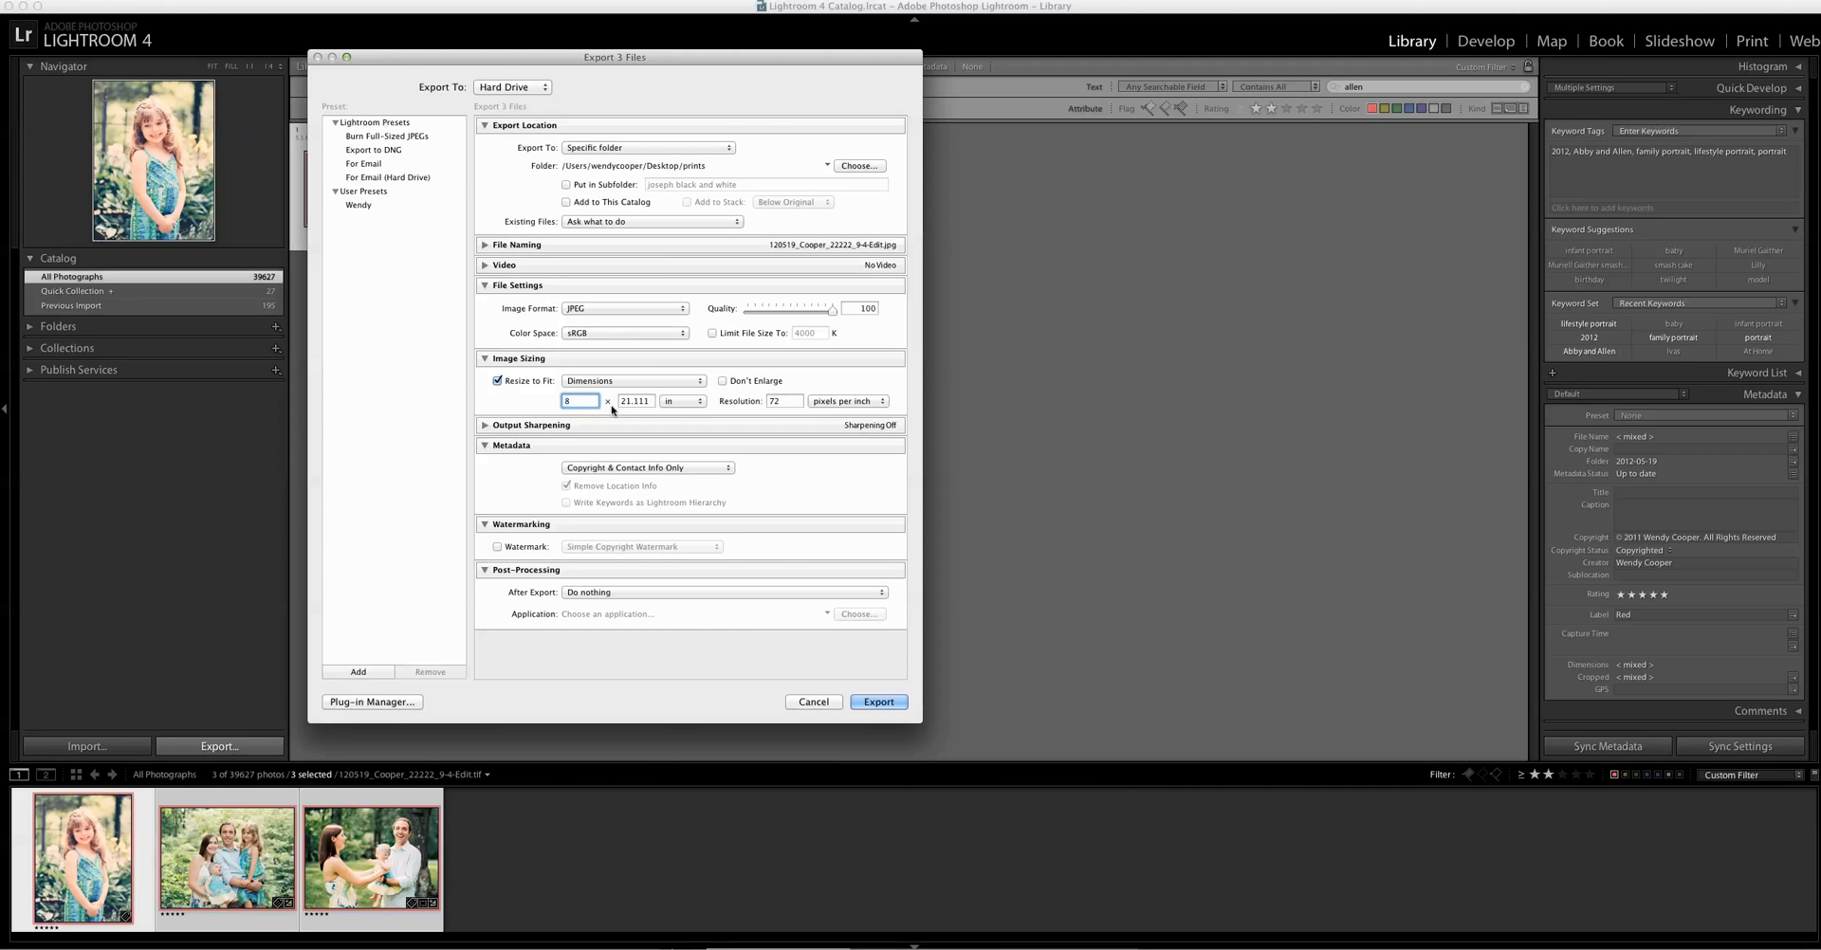
click(650, 401)
text(10)
Set the resolution to 300 pixels per inch and turn off Resize to Fit
click(787, 401)
text(300)
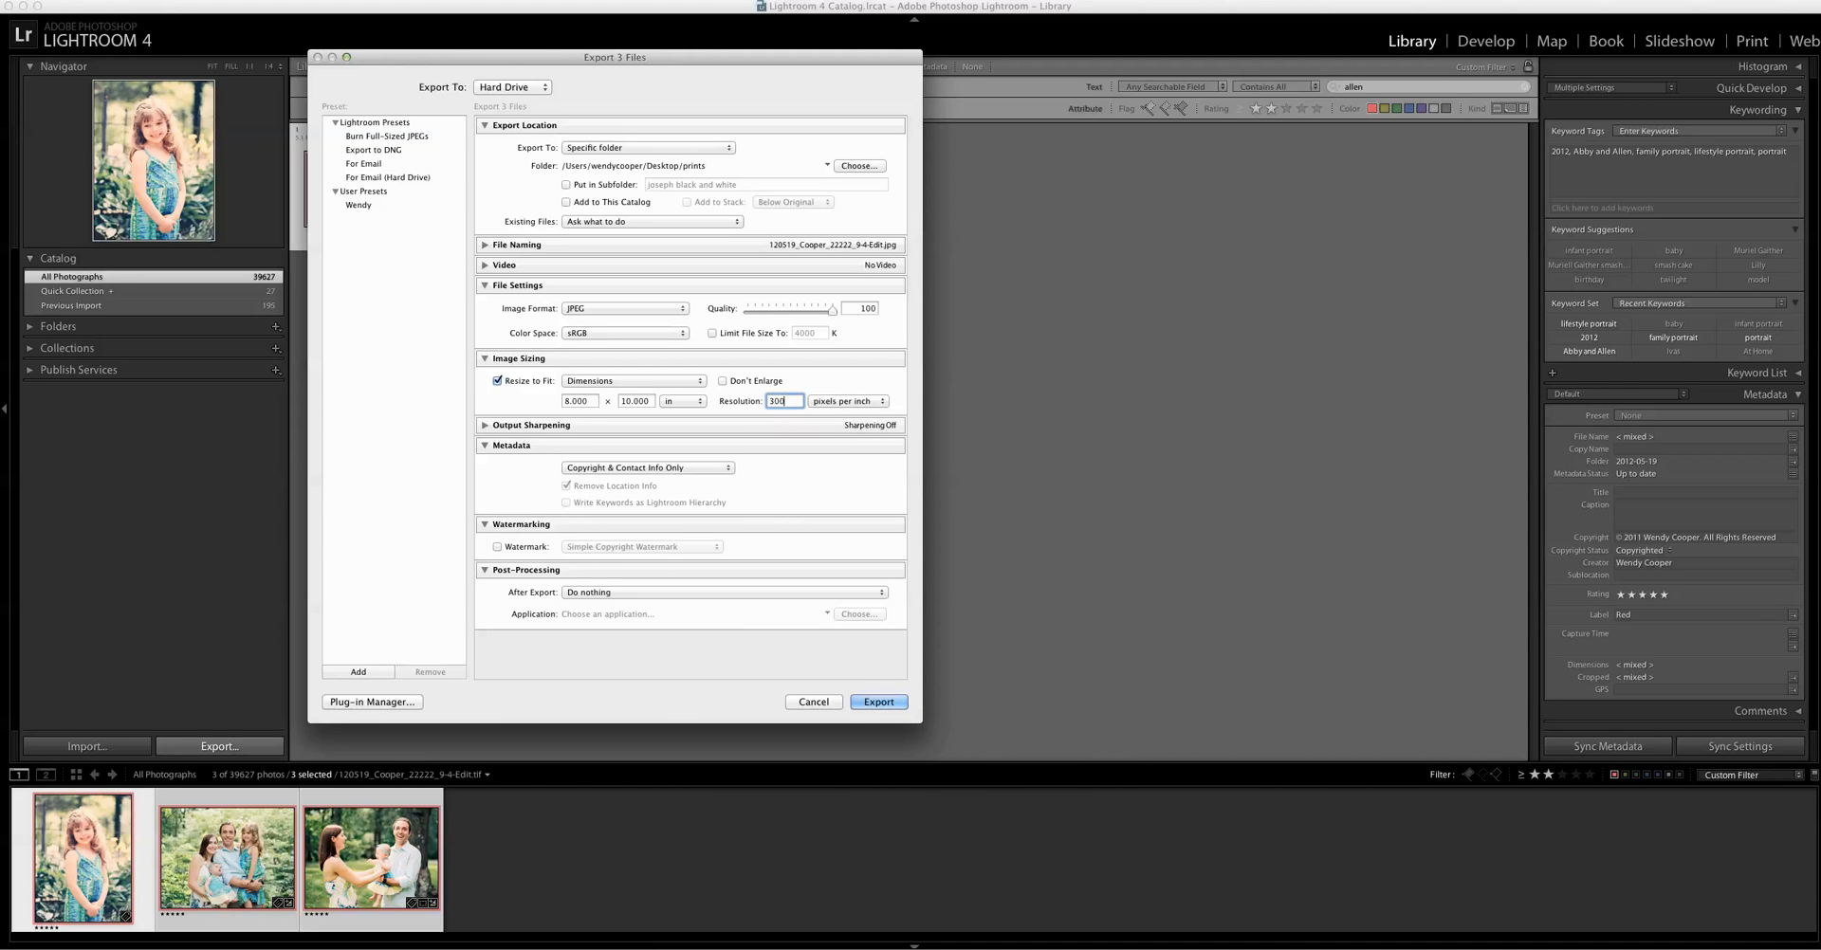
click(496, 382)
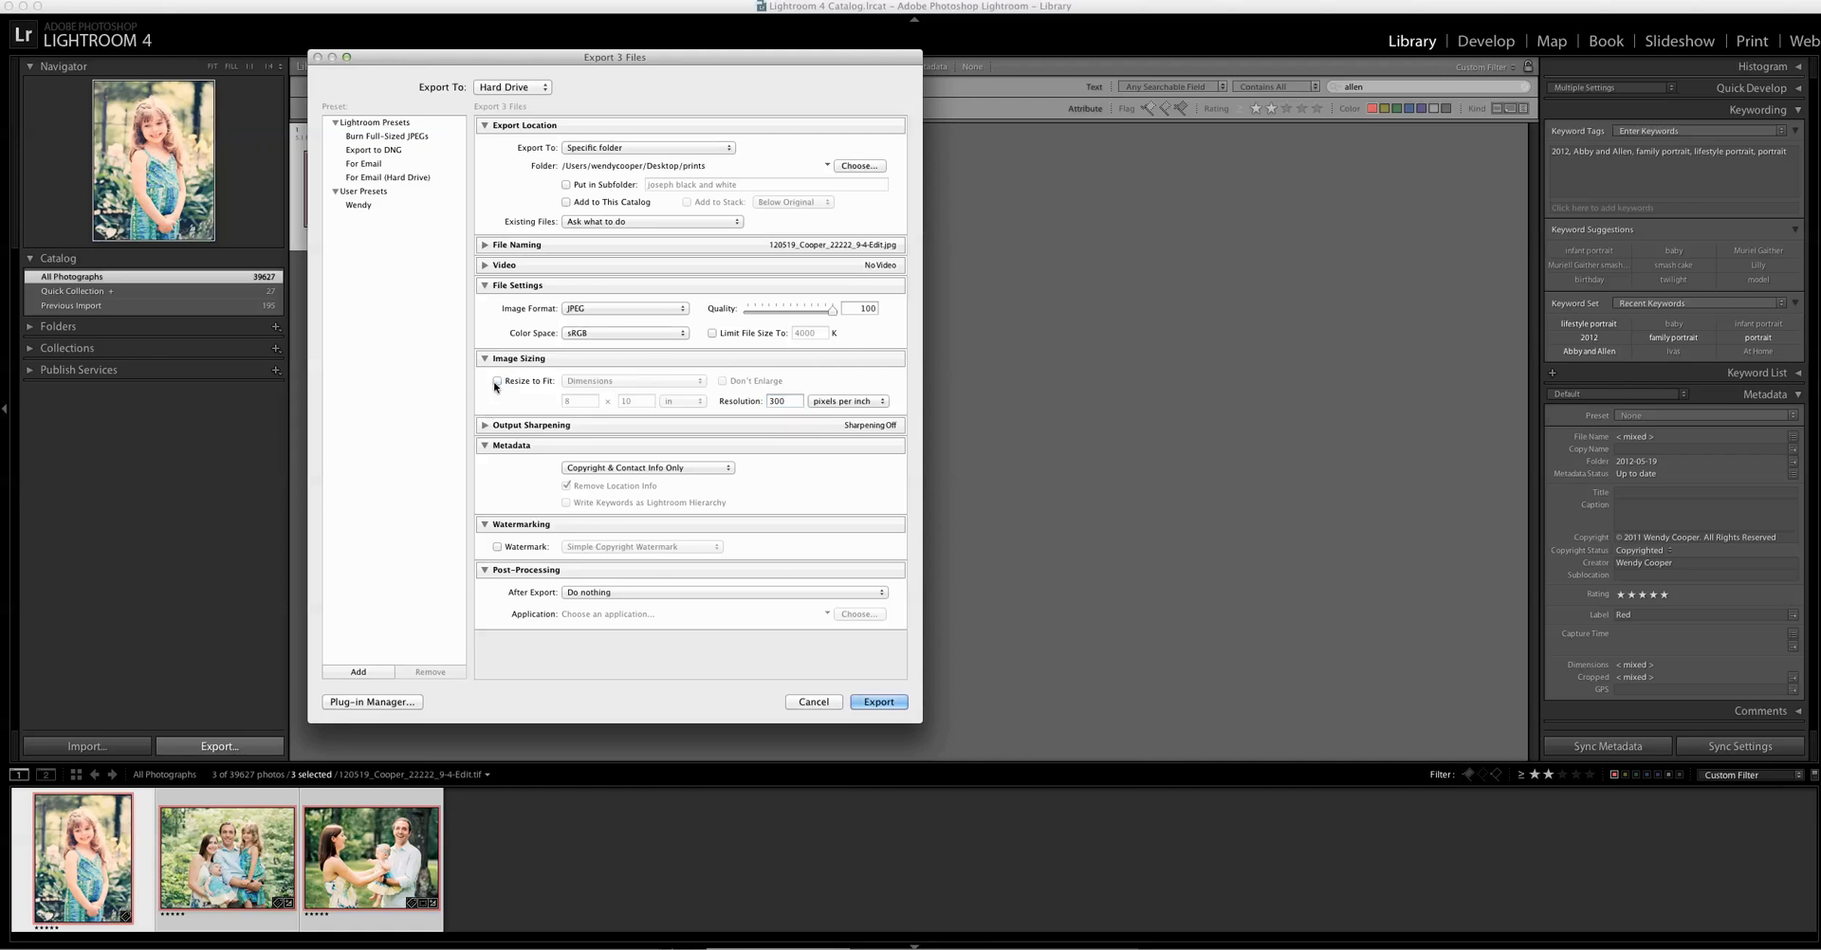
Choose Copyright & Contact Info Only as the metadata included in the export
click(621, 472)
click(622, 472)
click(621, 471)
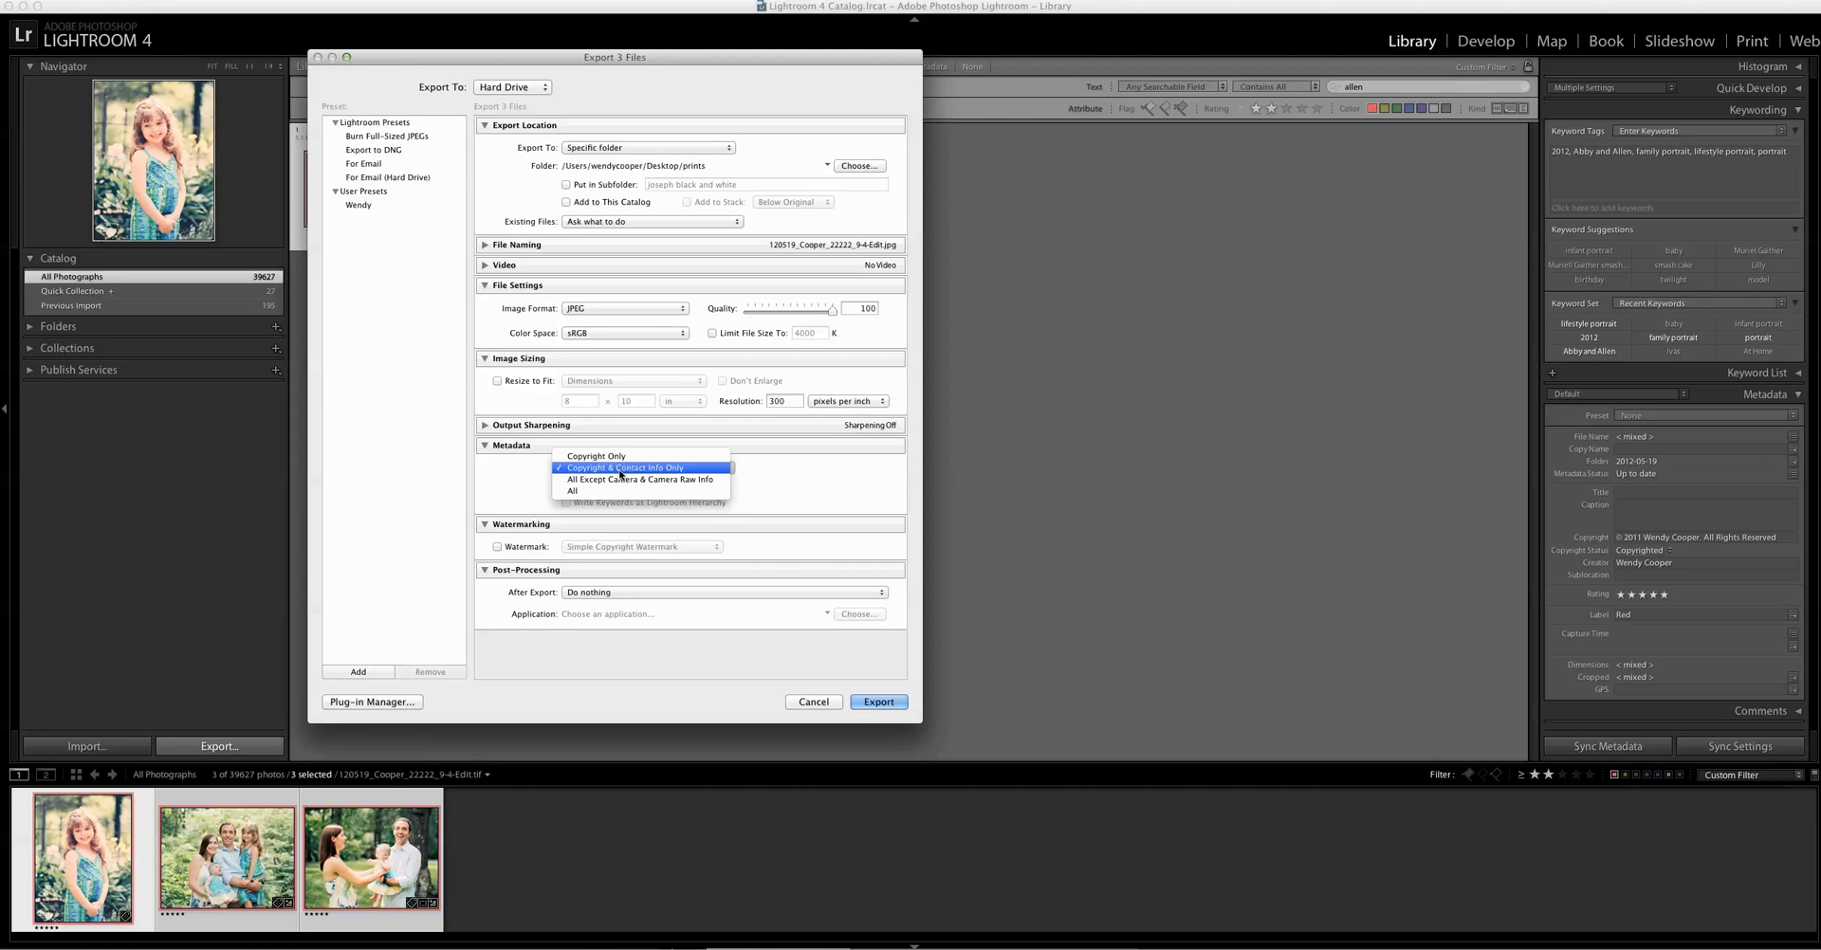
click(621, 469)
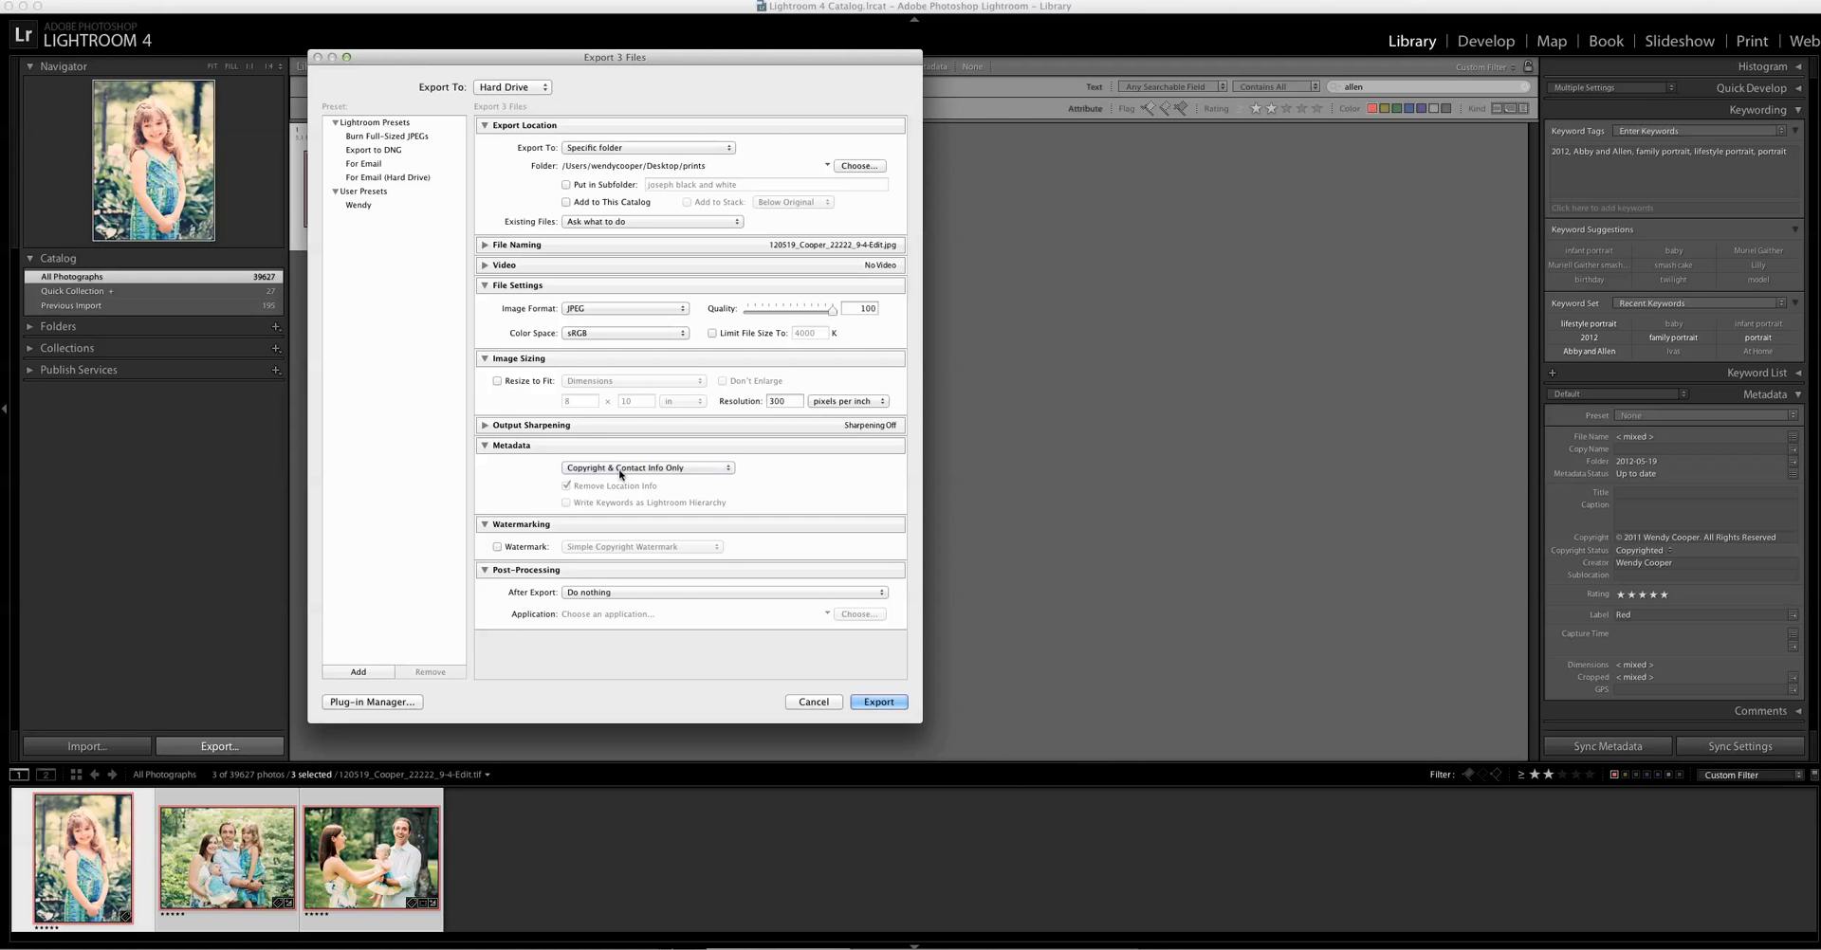
Collapse the Watermarking and Post-Processing sections and export the three photos
click(484, 527)
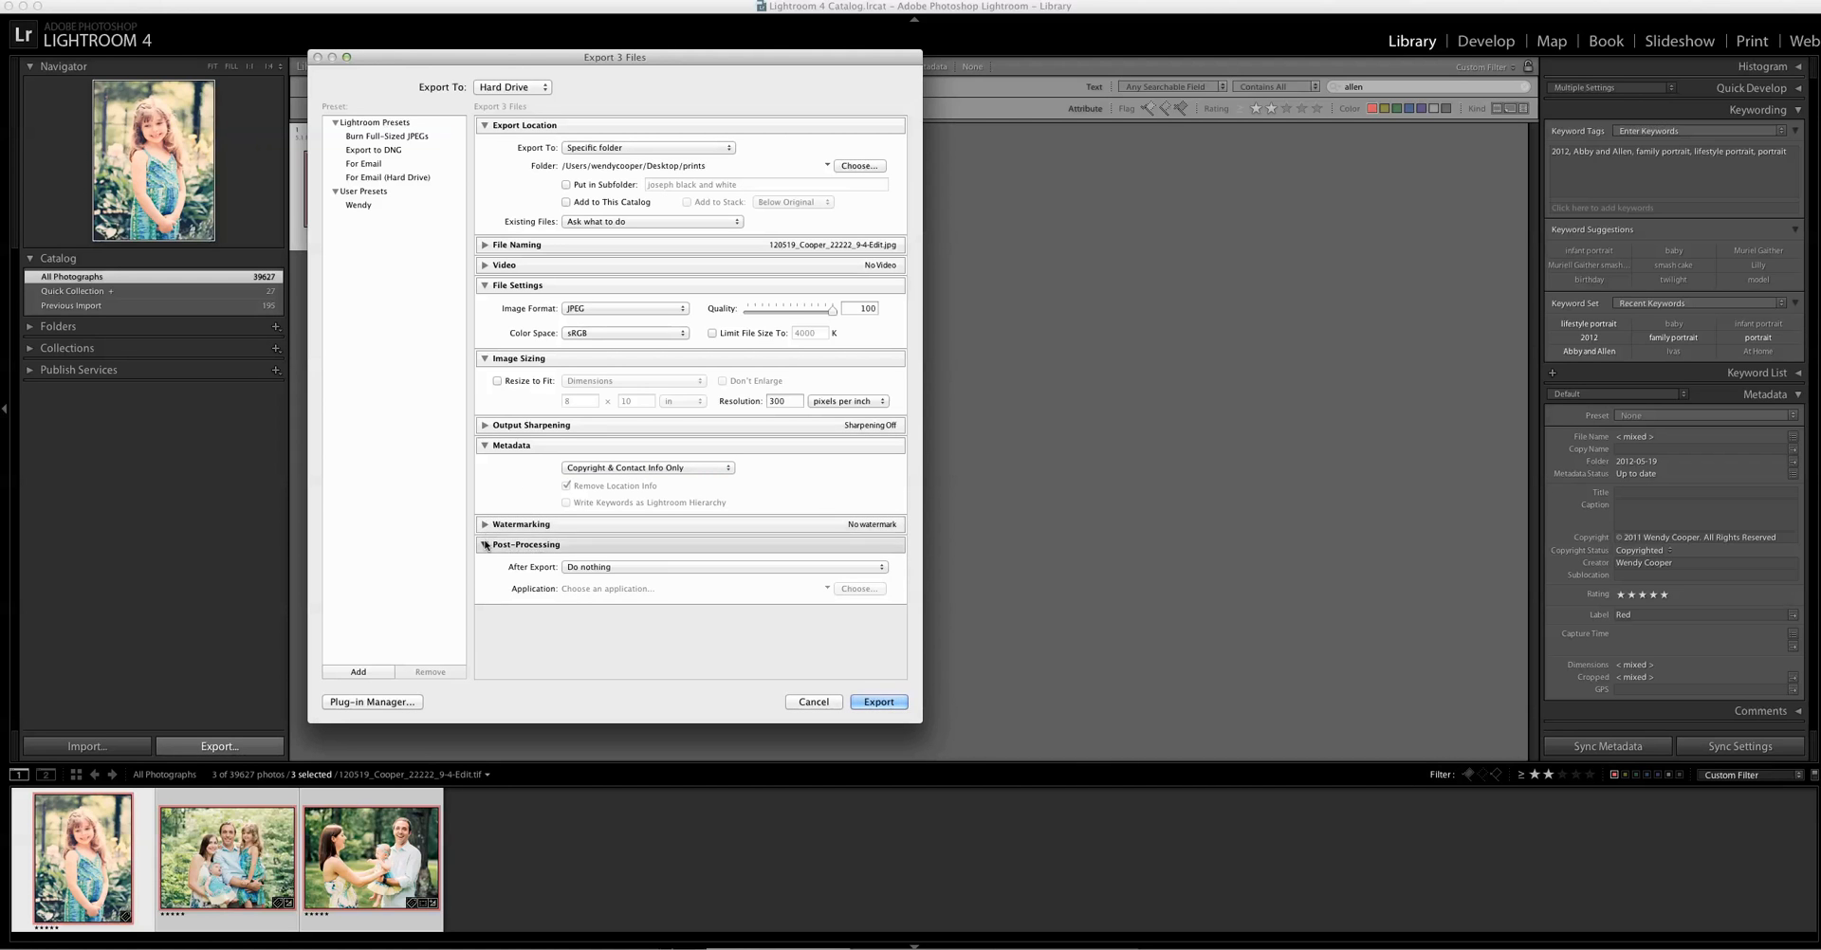
click(485, 545)
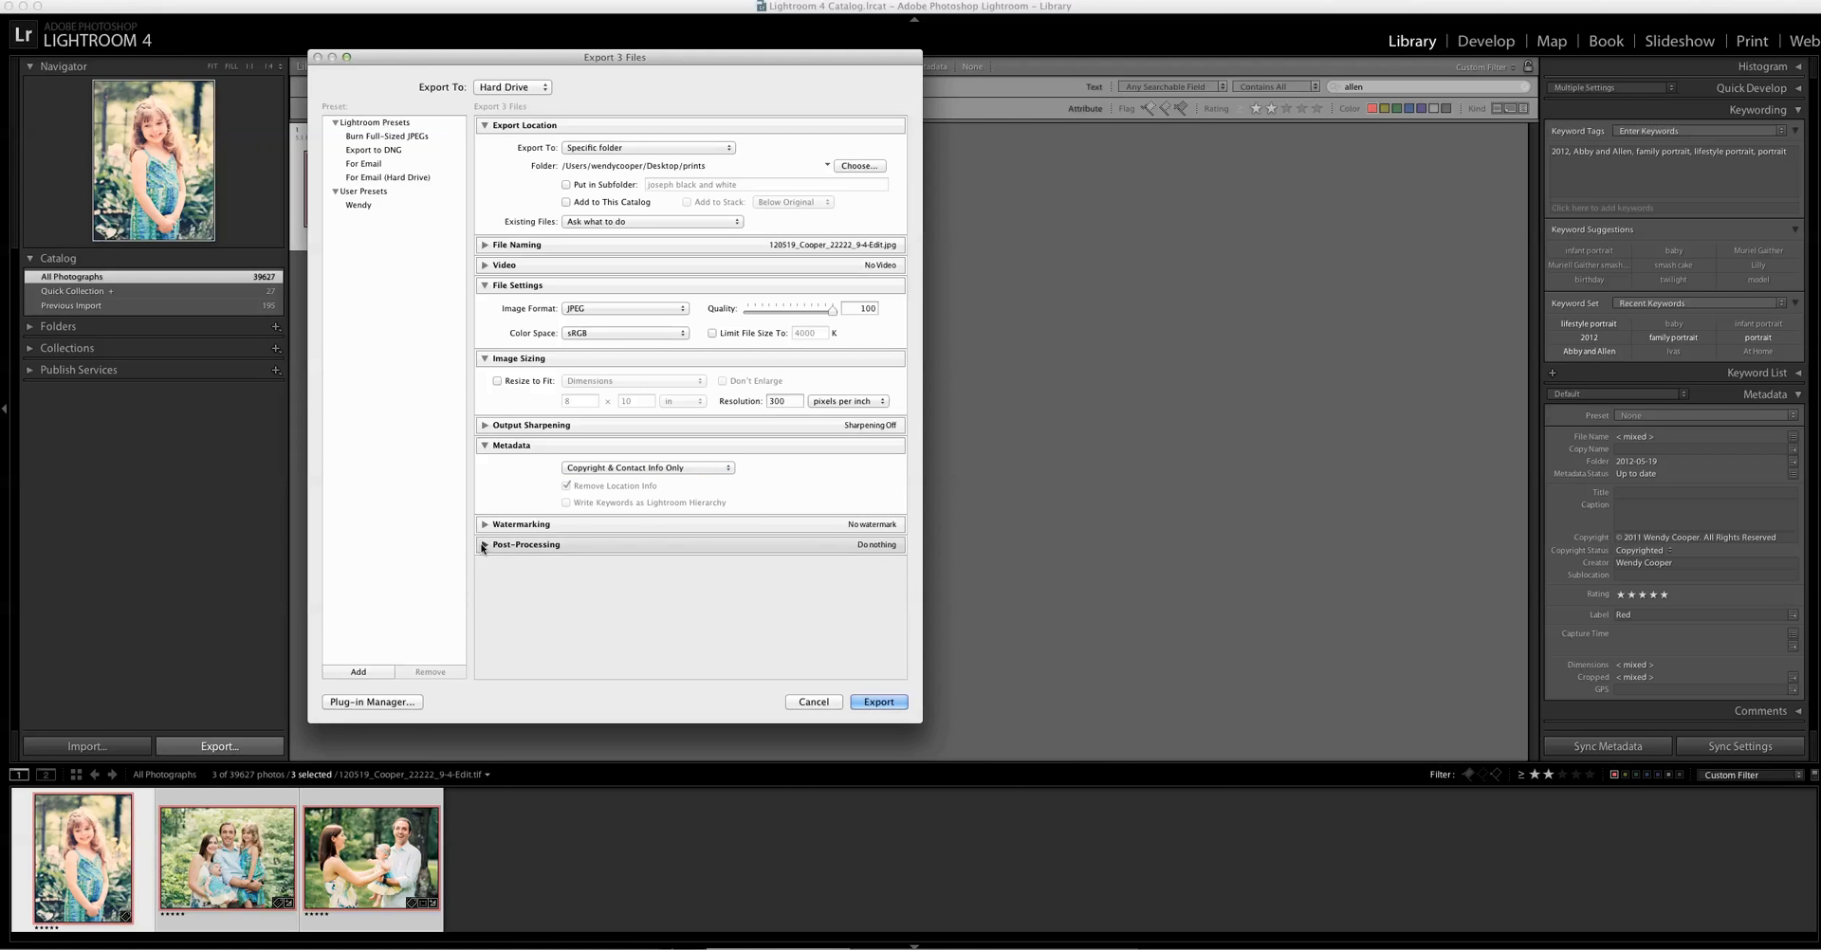
click(878, 702)
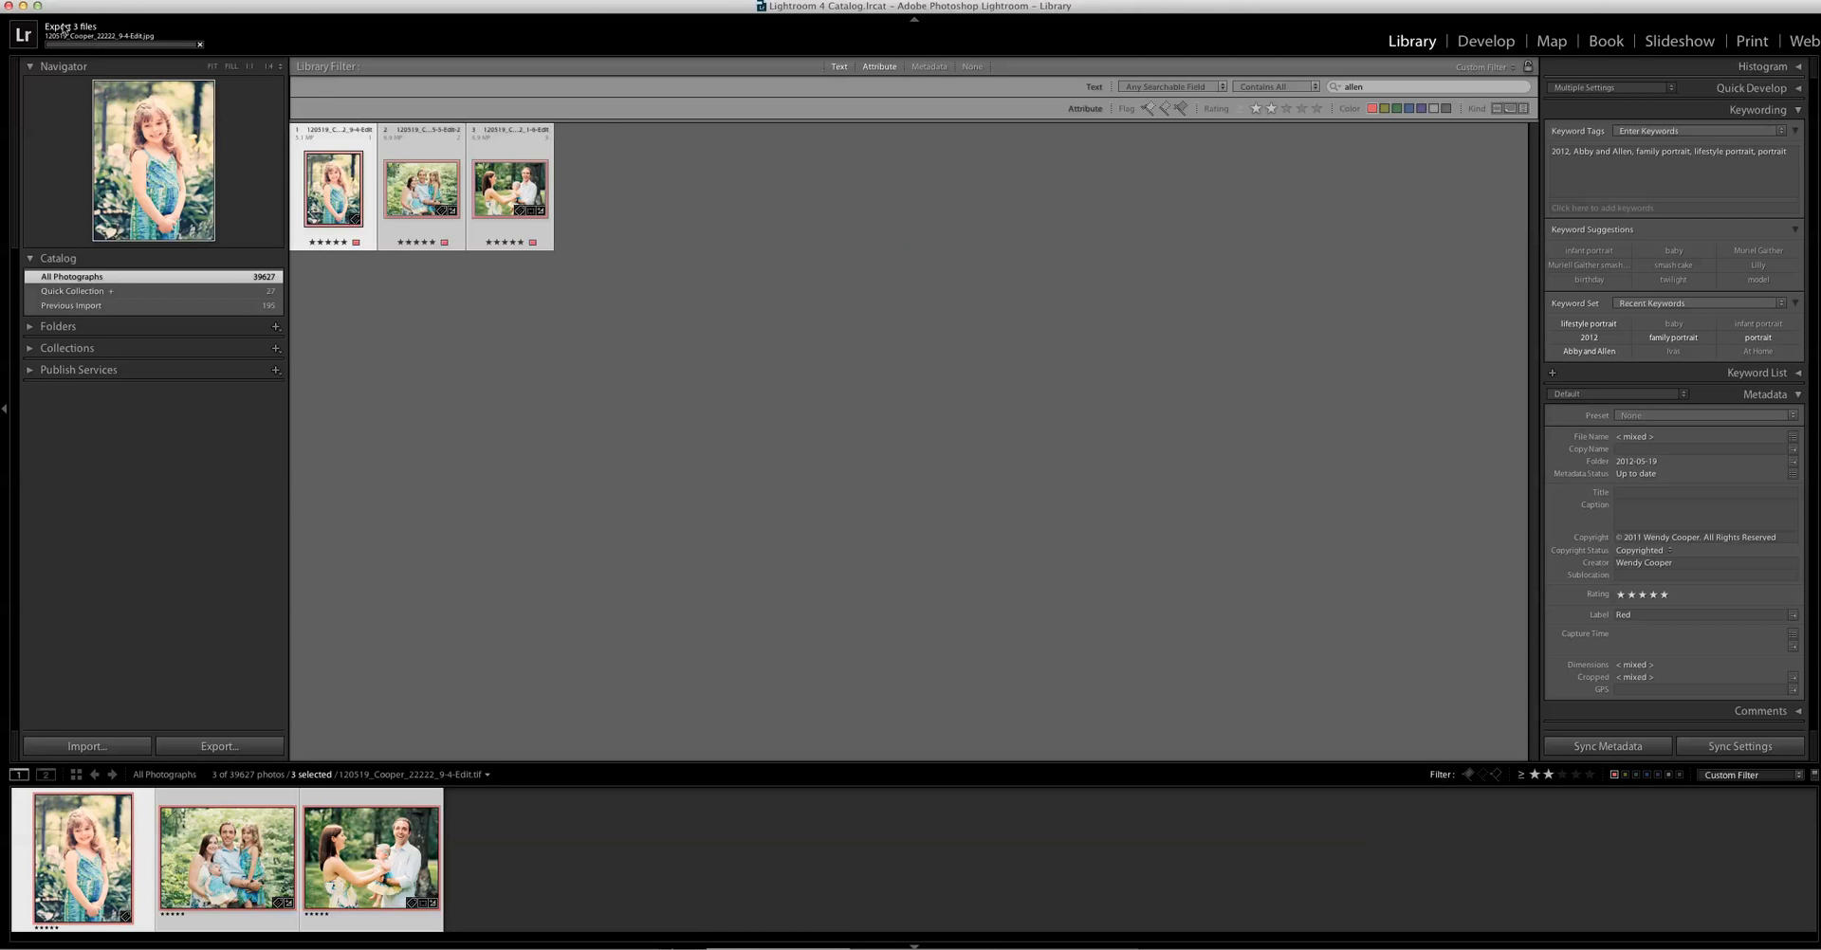